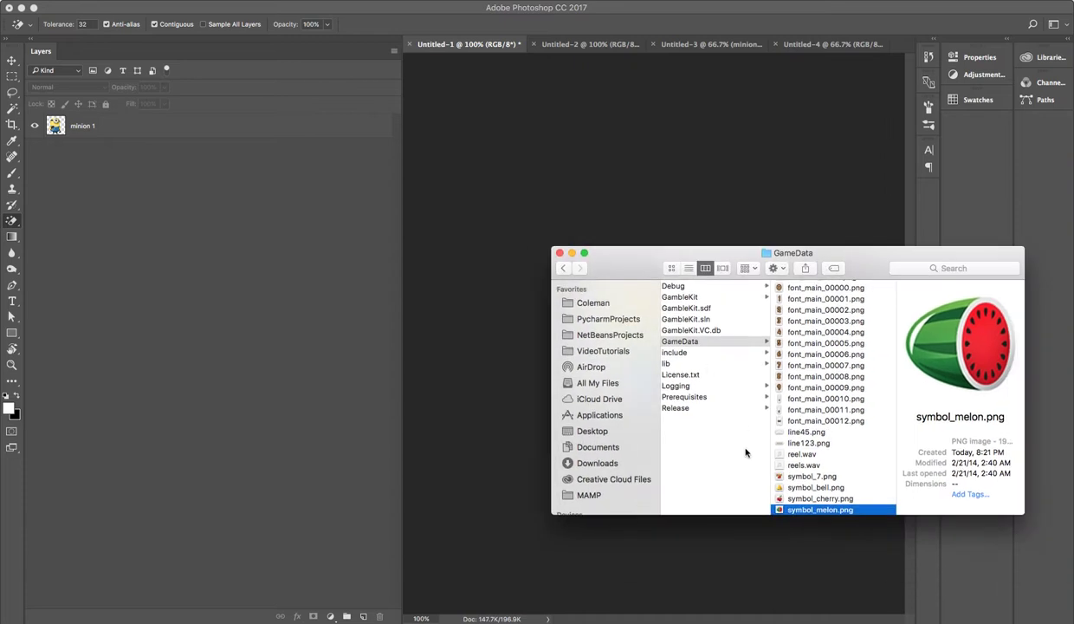
Preview the slot symbol images in the GameData folder: symbol_7.png, symbol_bell.png, symbol_cherry.png and symbol_melon.png.
{"action": "left_click", "coordinate": [810, 476]}
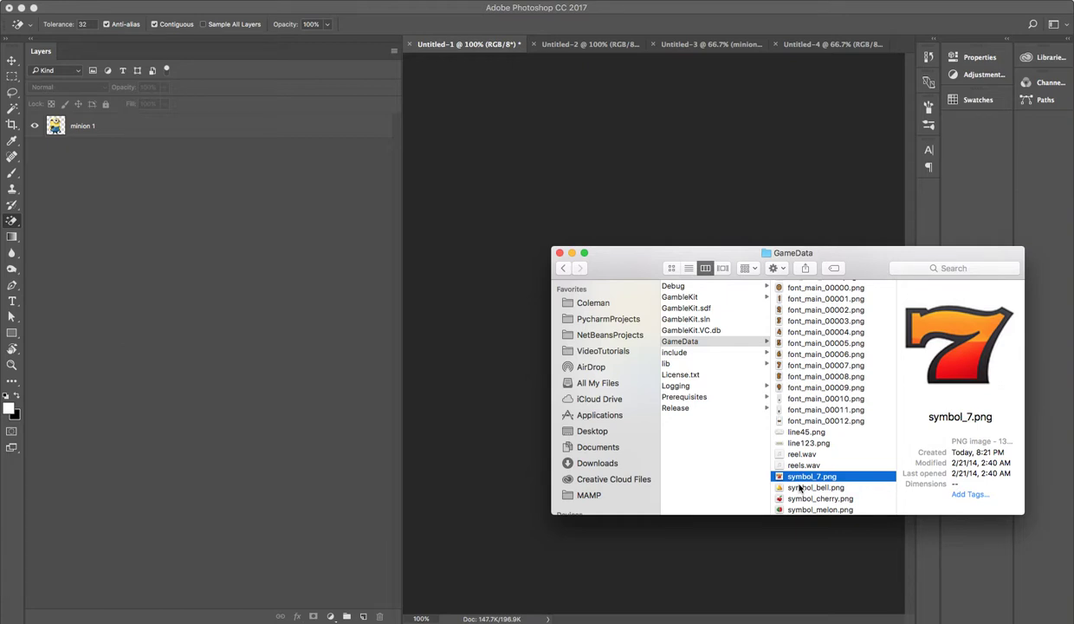
{"action": "left_click", "coordinate": [798, 488]}
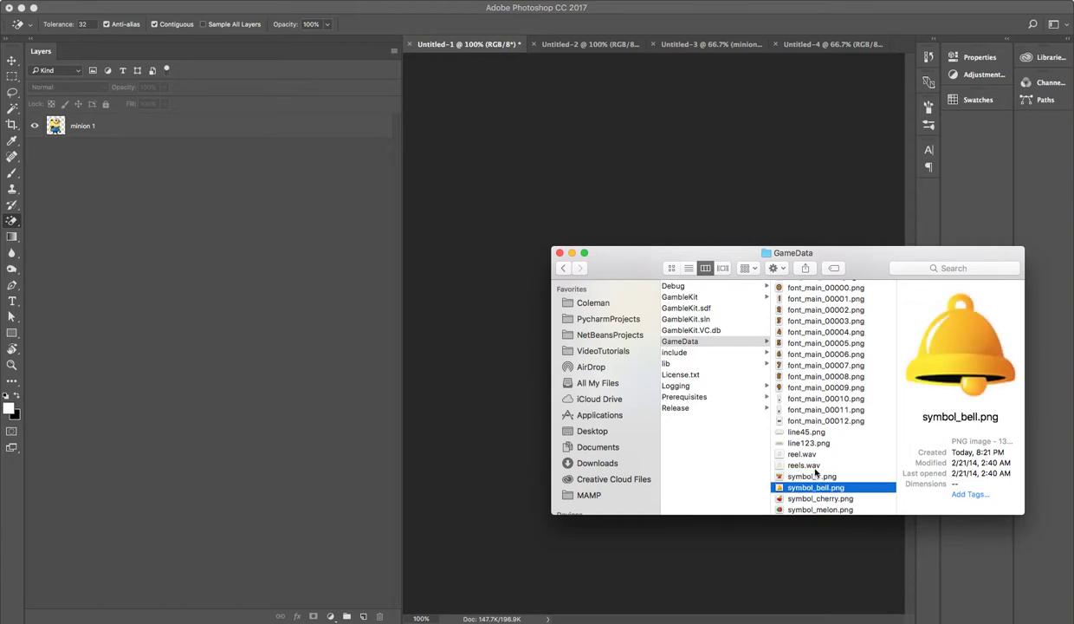
{"action": "left_click", "coordinate": [805, 517]}
{"action": "left_click_drag", "start_coordinate": [805, 518], "coordinate": [658, 608]}
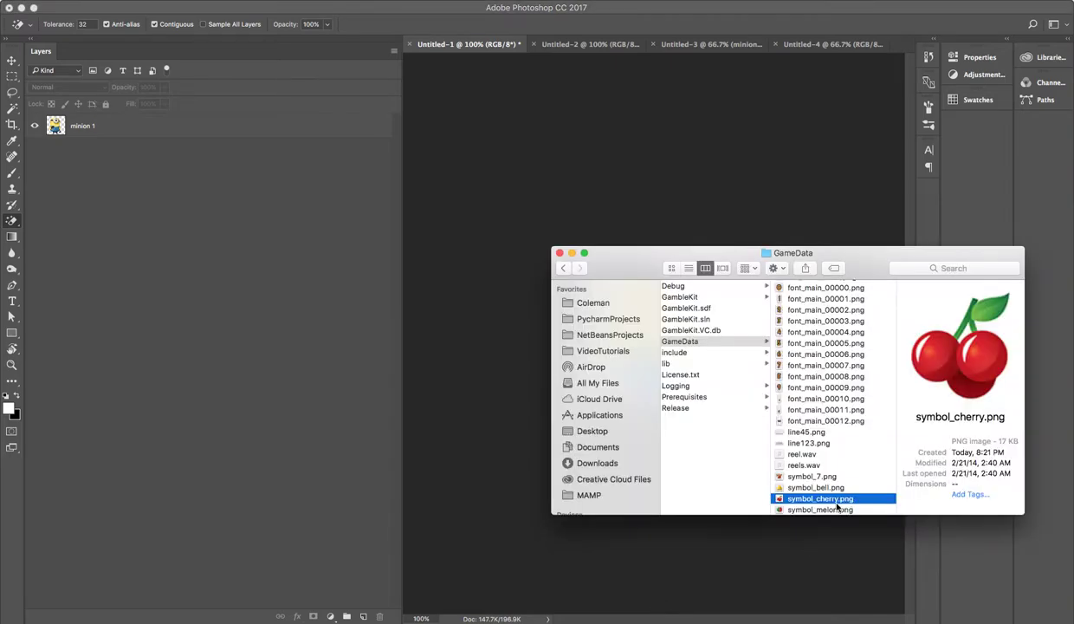
{"action": "key", "text": "Down"}
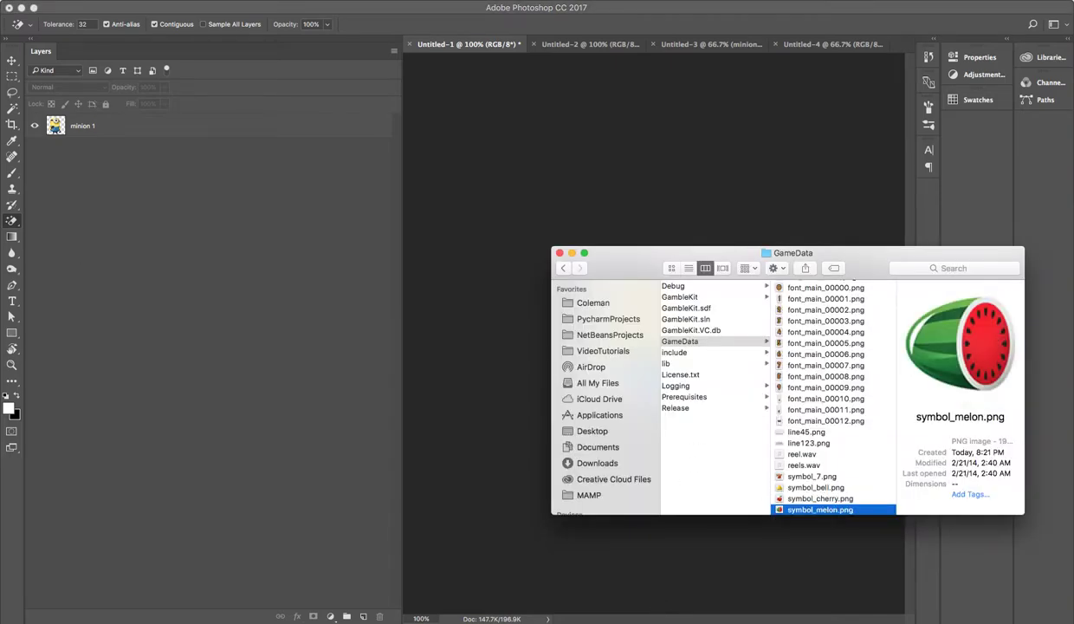
Switch to Chrome and open the picture of the minion holding up a guitar from the "minions png" image results.
{"action": "key", "text": "super+Tab"}
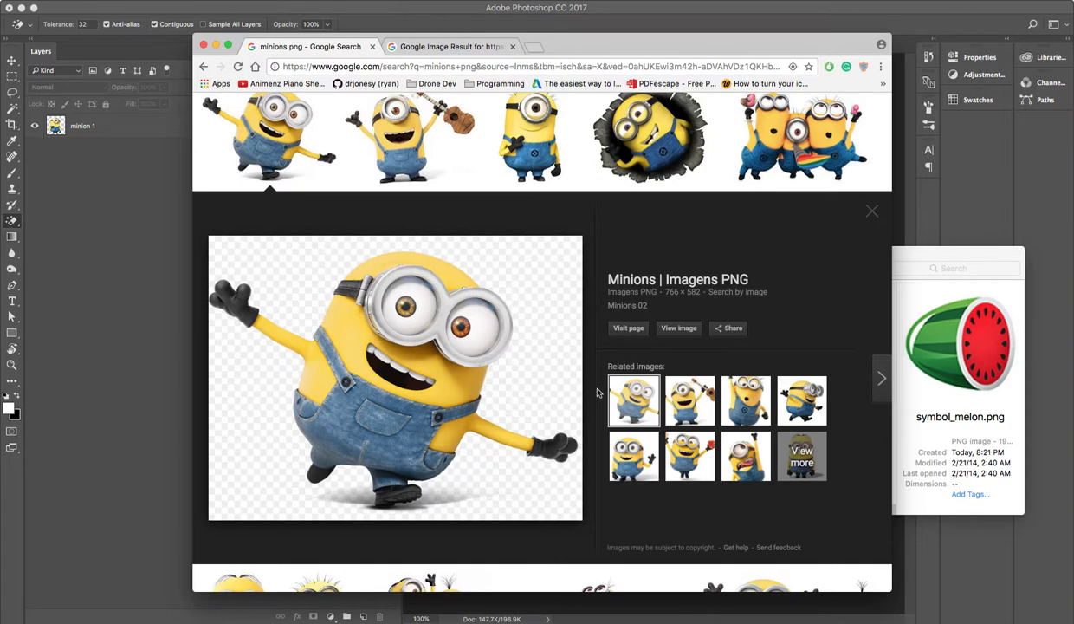
{"action": "scroll", "coordinate": [595, 335], "scroll_direction": "up", "scroll_amount": 5}
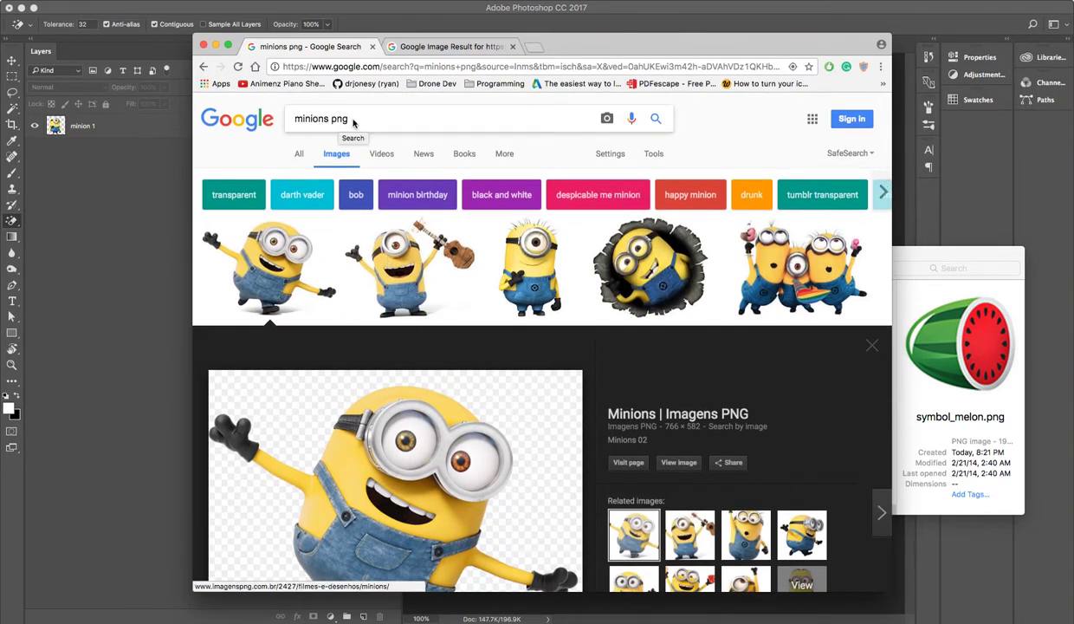
{"action": "left_click", "coordinate": [384, 269]}
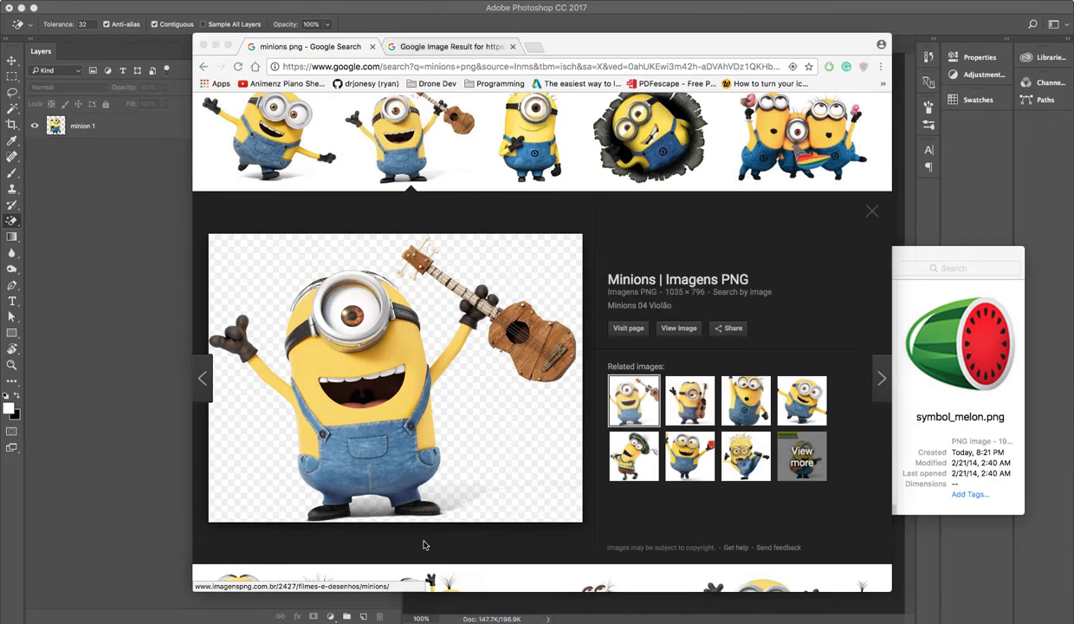
{"action": "scroll", "coordinate": [456, 513], "scroll_direction": "down", "scroll_amount": 1}
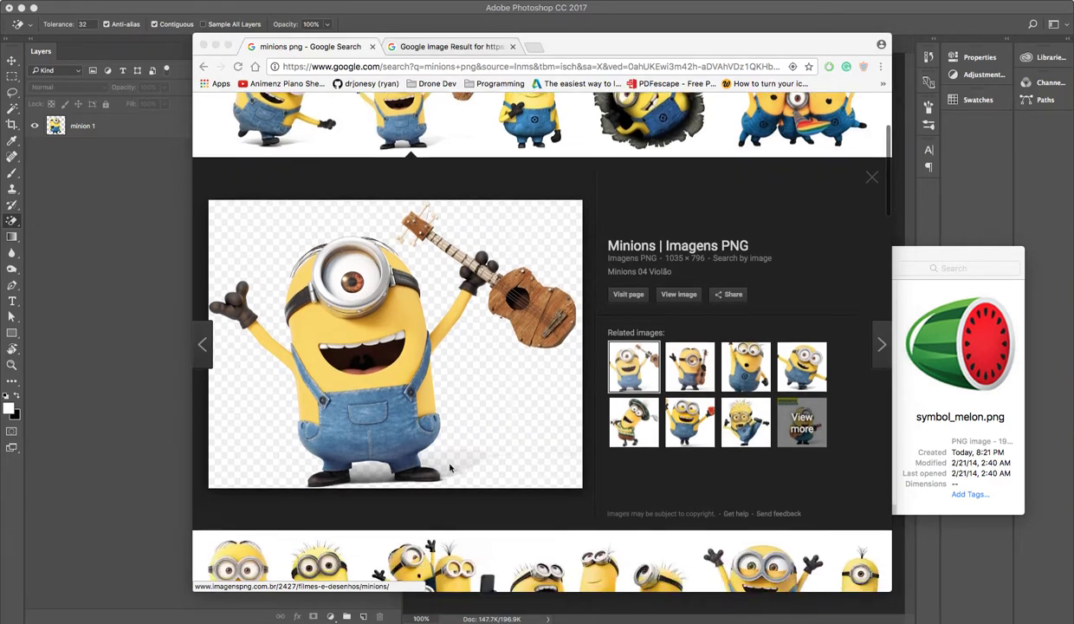
{"action": "left_click", "coordinate": [165, 395]}
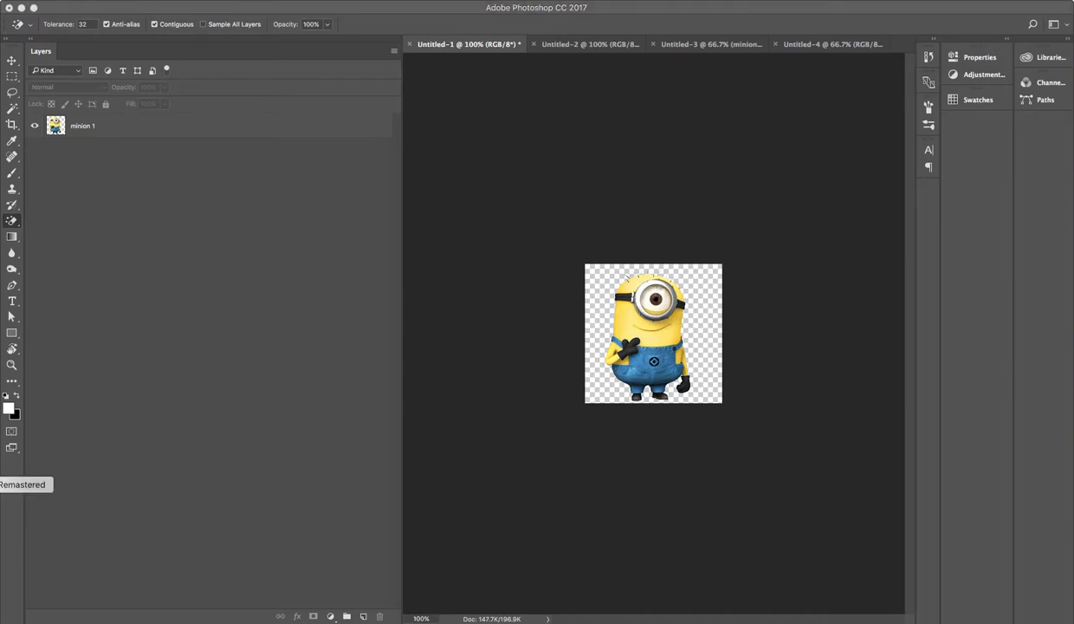
{"action": "left_click", "coordinate": [2, 469]}
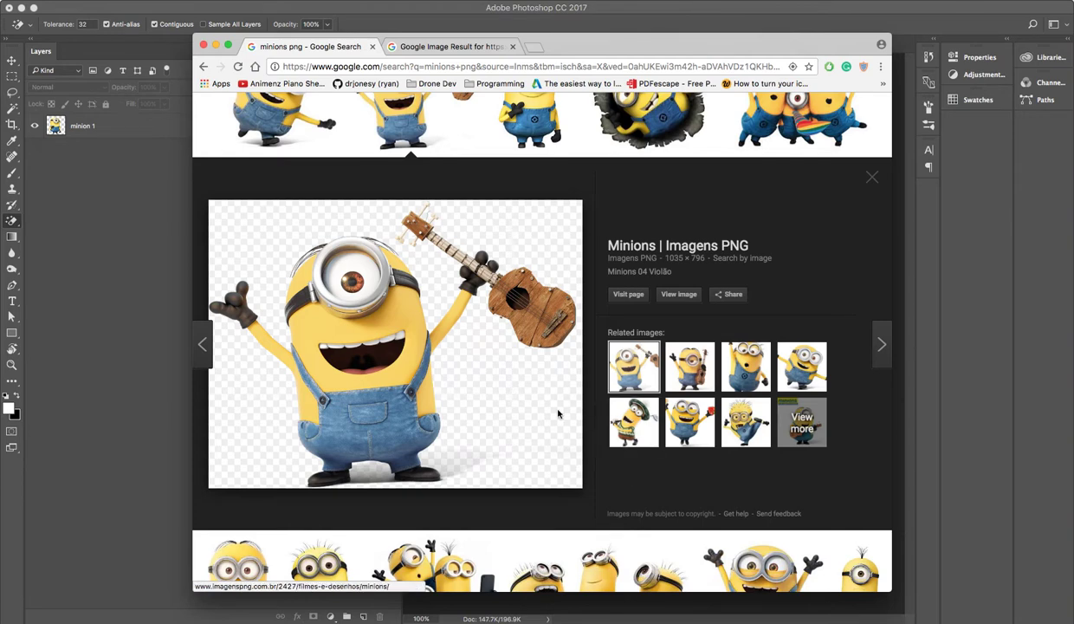
Copy the enlarged image of the minion holding up a guitar and glance at a related guitar picture.
{"action": "right_click", "coordinate": [370, 351]}
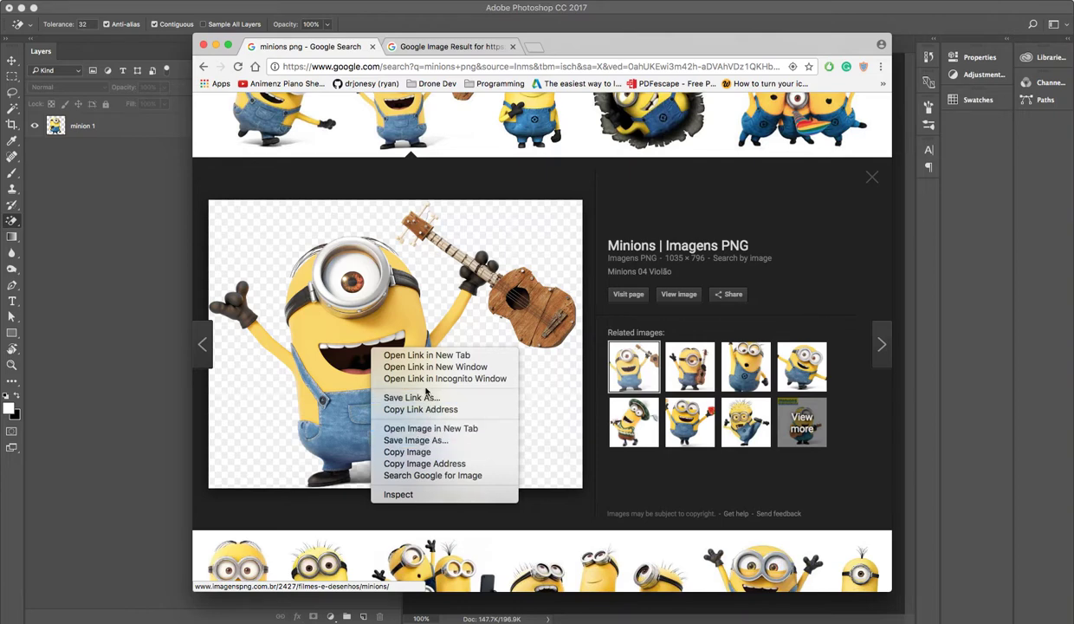
{"action": "left_click", "coordinate": [417, 452]}
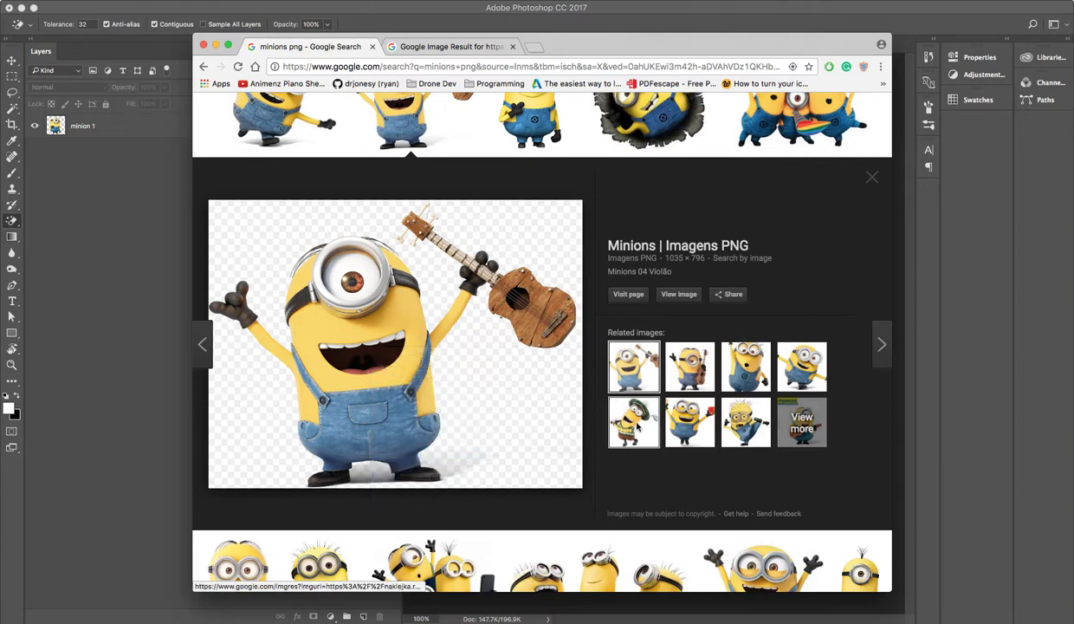
{"action": "left_click", "coordinate": [631, 420]}
{"action": "left_click", "coordinate": [685, 364]}
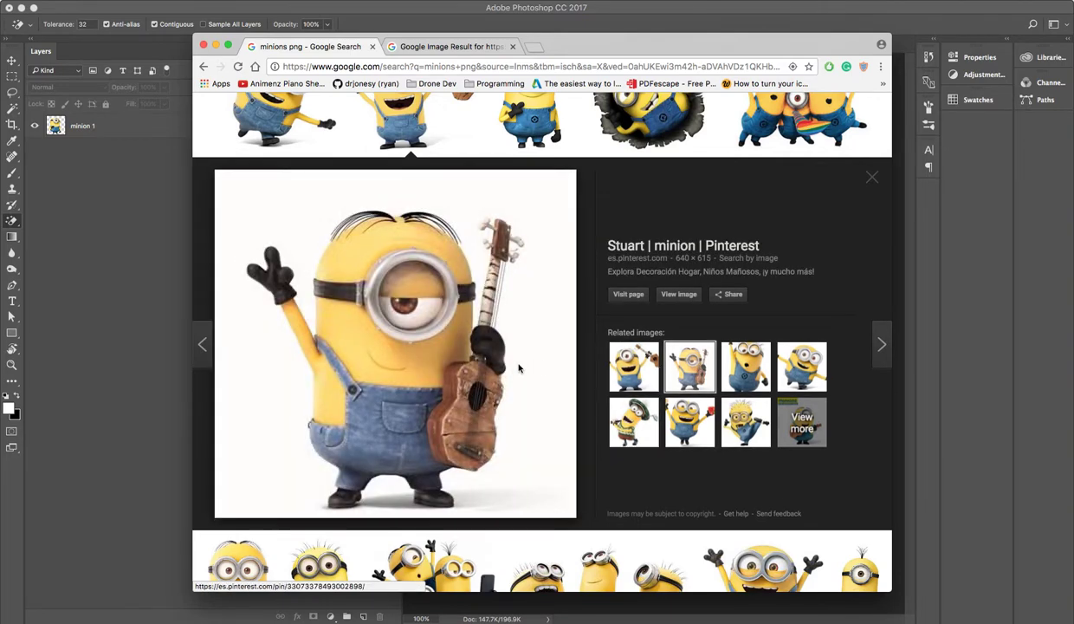
{"action": "left_click", "coordinate": [650, 374]}
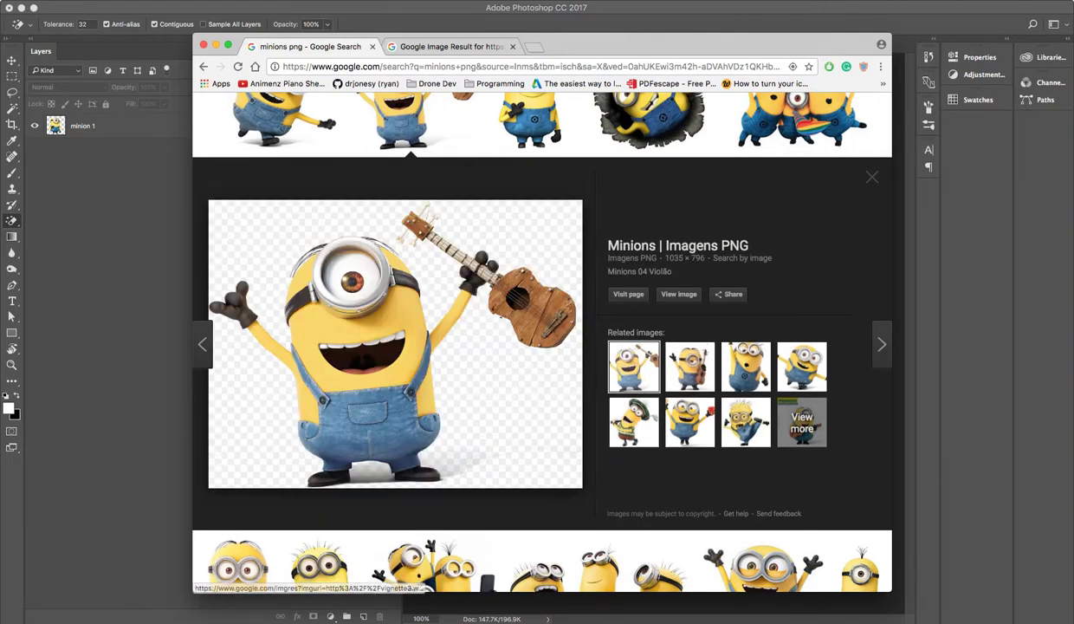
Switch to Photoshop, create a new document from the 1035 x 796 px, 72 ppi Clipboard preset and paste the copied minion image.
{"action": "left_click", "coordinate": [151, 413]}
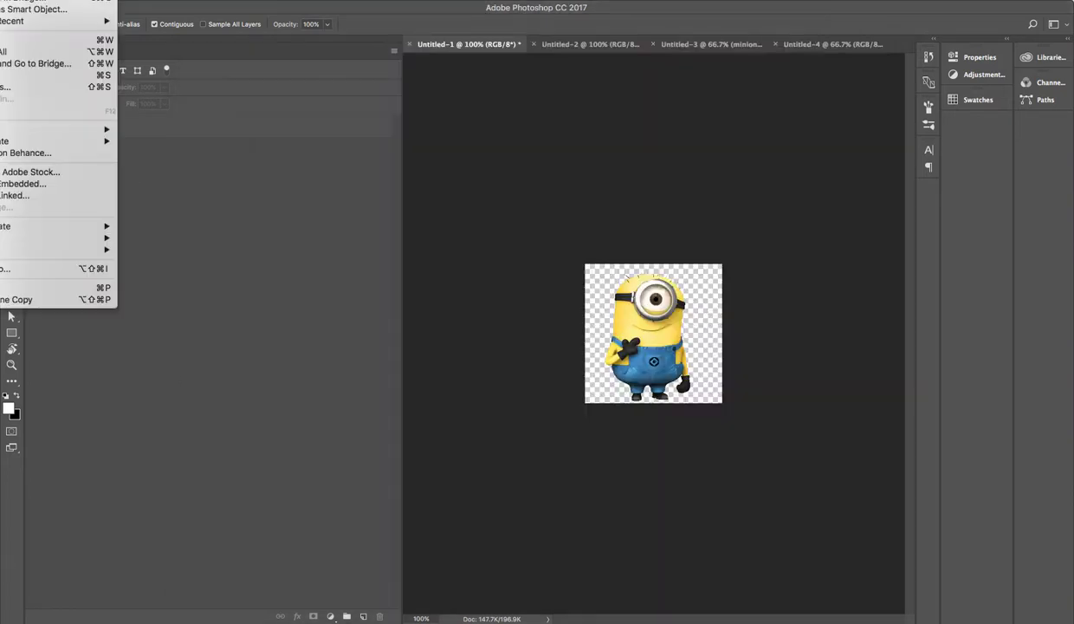
{"action": "key", "text": "super+n"}
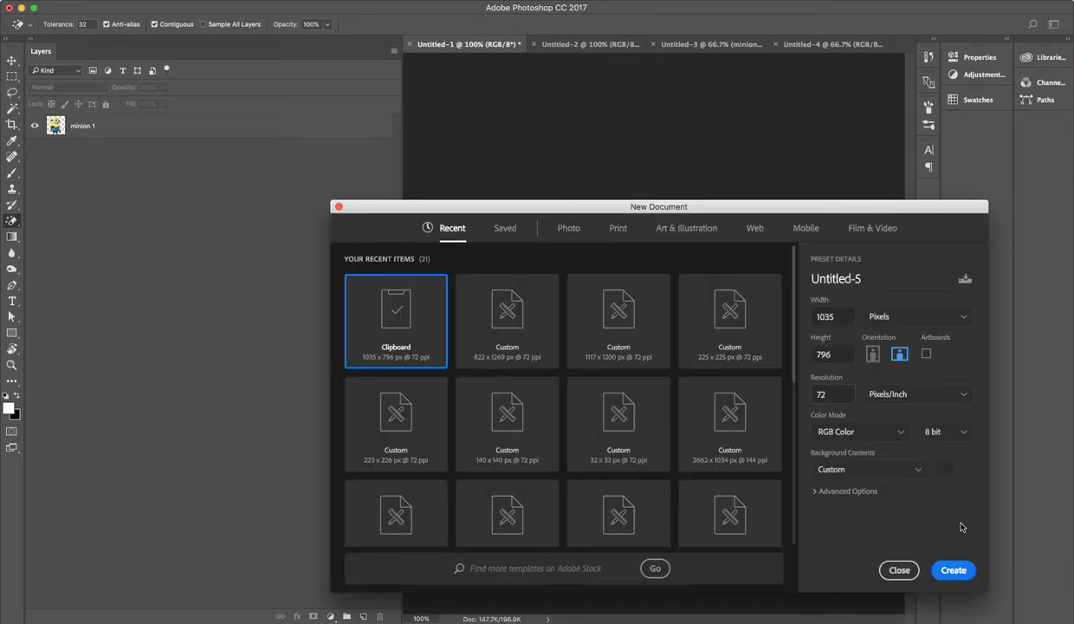
{"action": "left_click", "coordinate": [956, 572]}
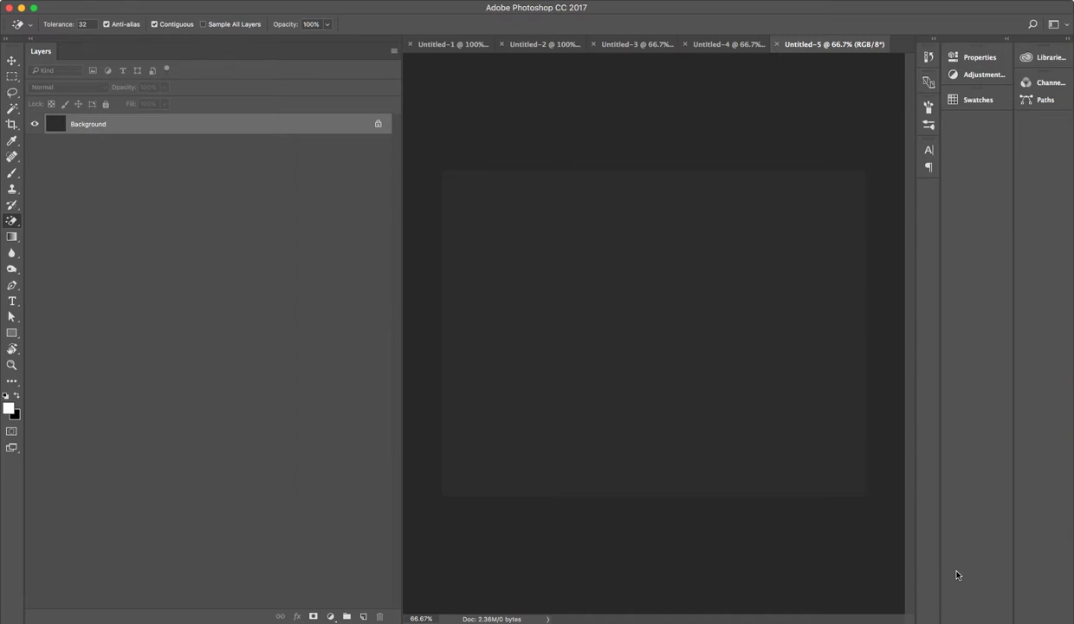
{"action": "key", "text": "super+v"}
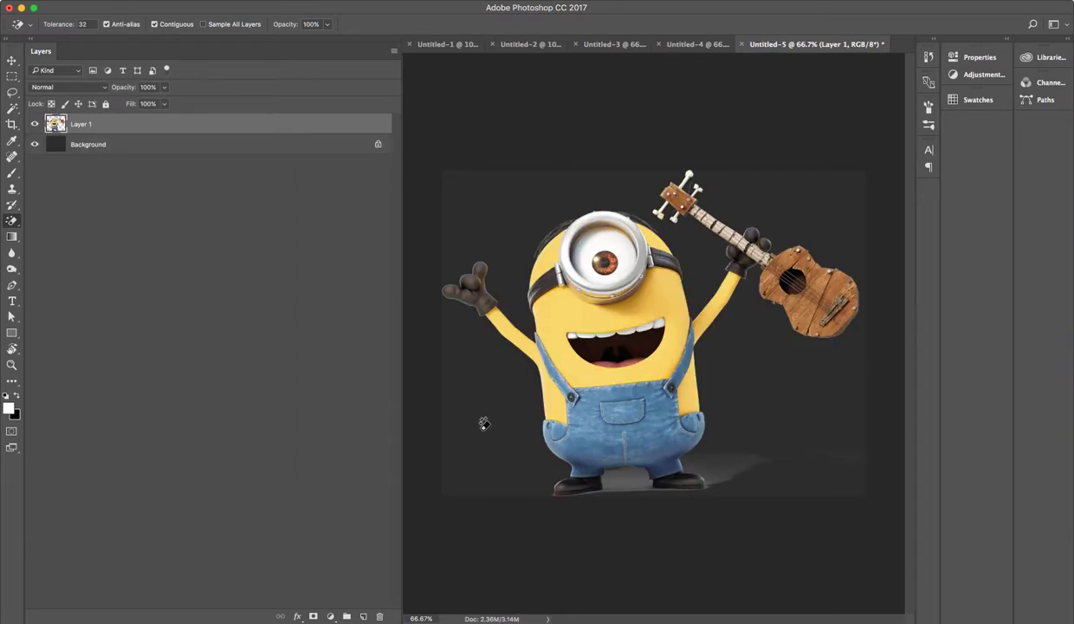
Convert the locked Background into a regular layer and delete it, leaving only the pasted minion layer.
{"action": "double_click", "coordinate": [95, 146]}
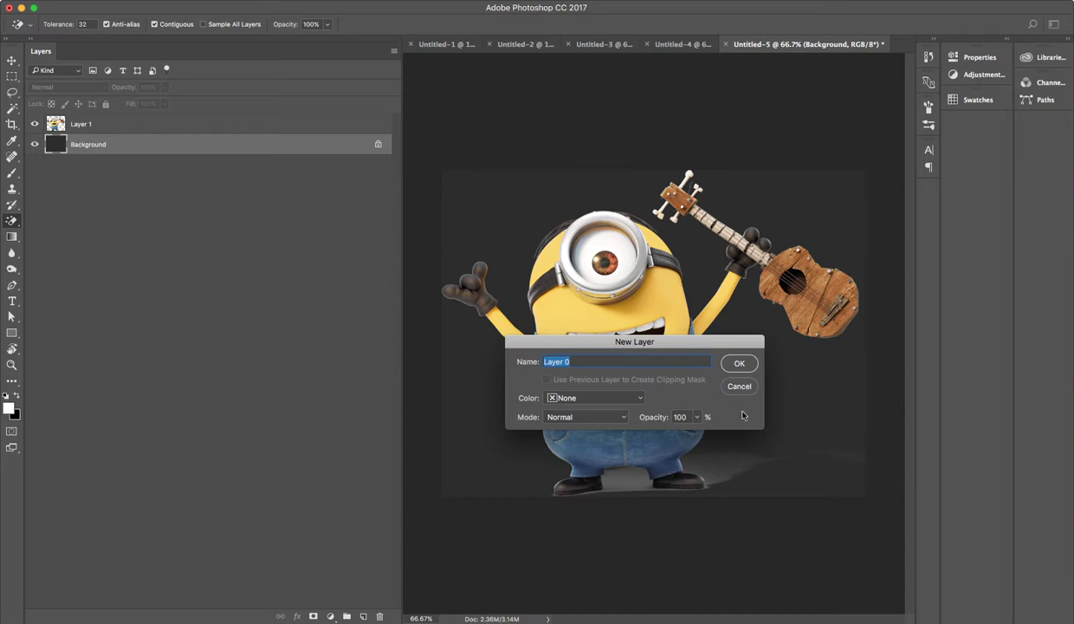
{"action": "left_click", "coordinate": [739, 365]}
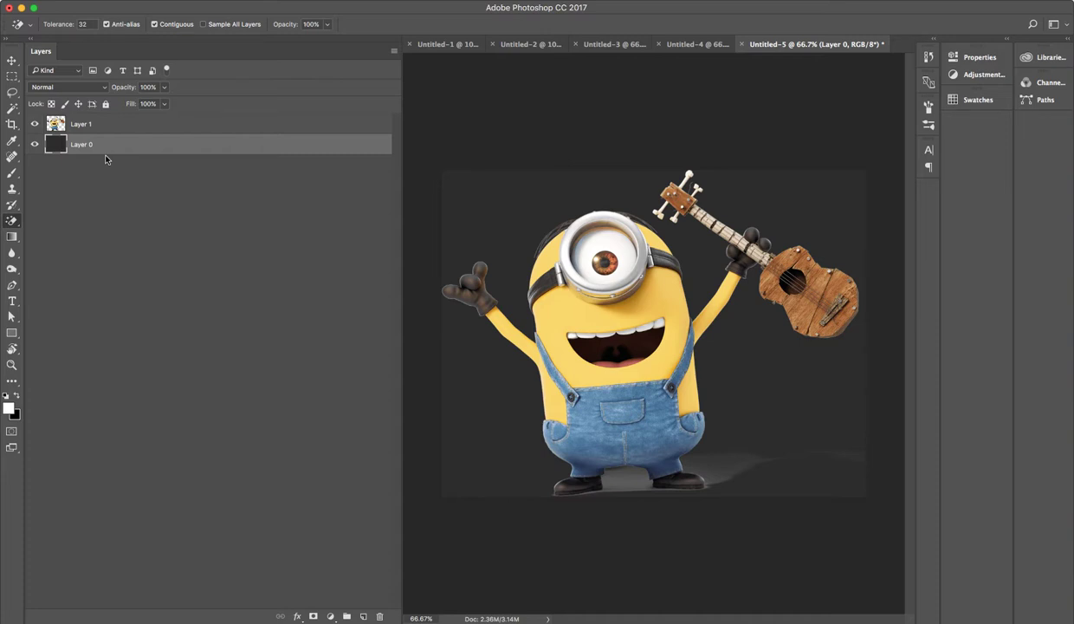
{"action": "key", "text": "Delete"}
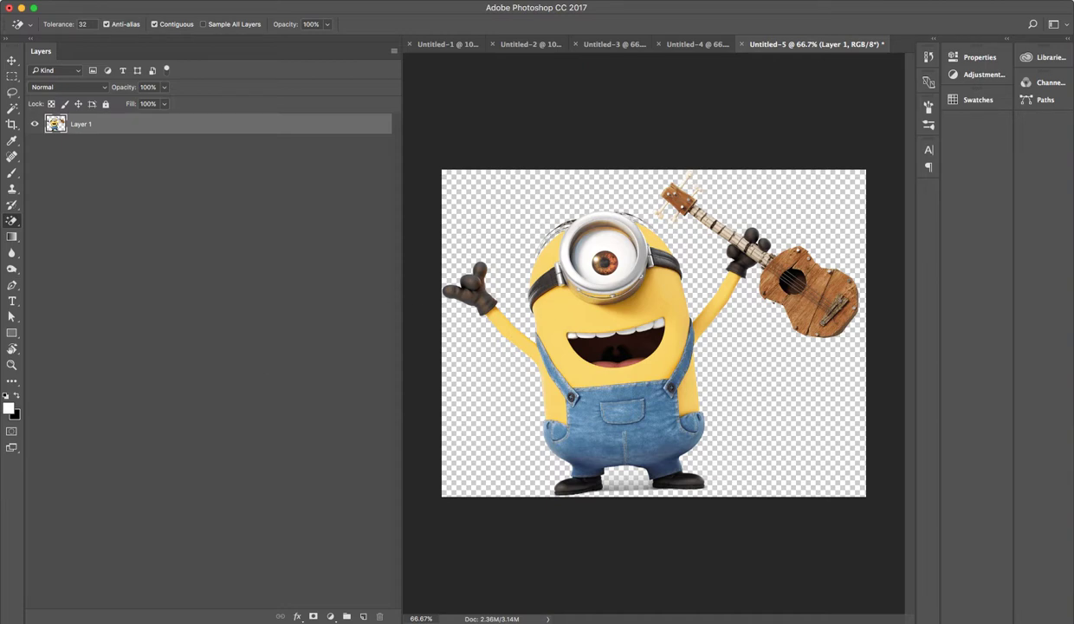
Switch to Chrome and open pixlr.com in a new tab.
{"action": "key", "text": "super+Tab"}
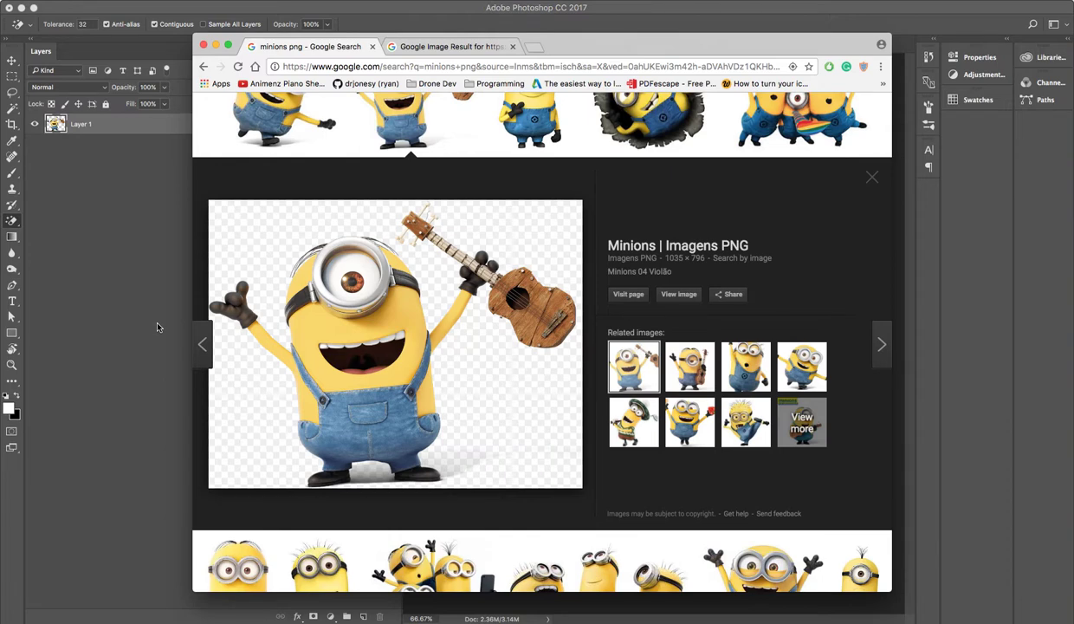
{"action": "left_click", "coordinate": [535, 47]}
{"action": "type", "text": "pix"}
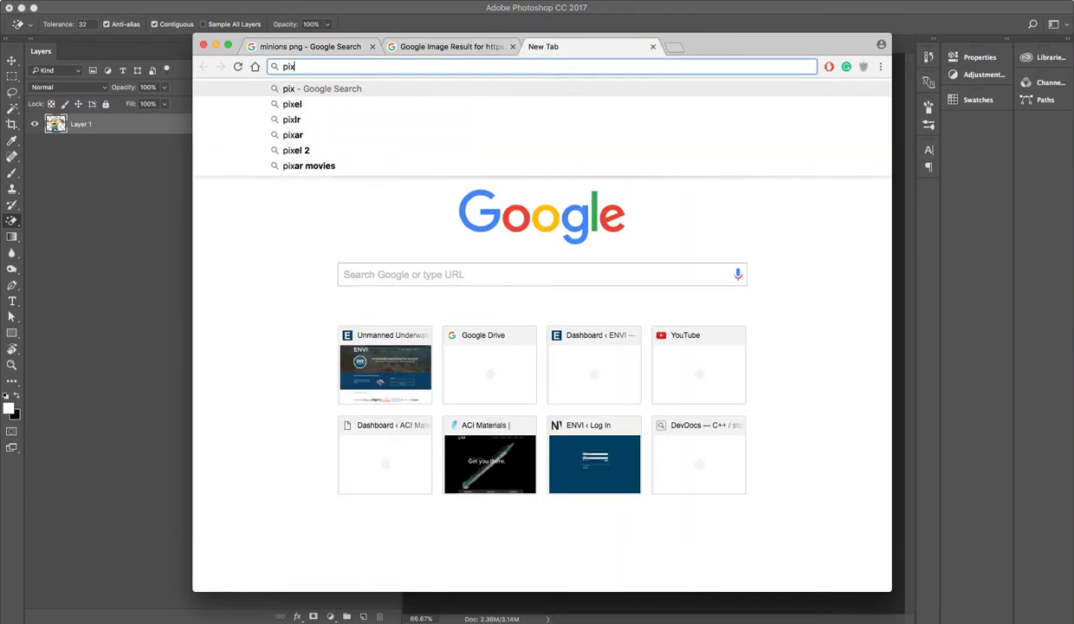
{"action": "type", "text": "lr"}
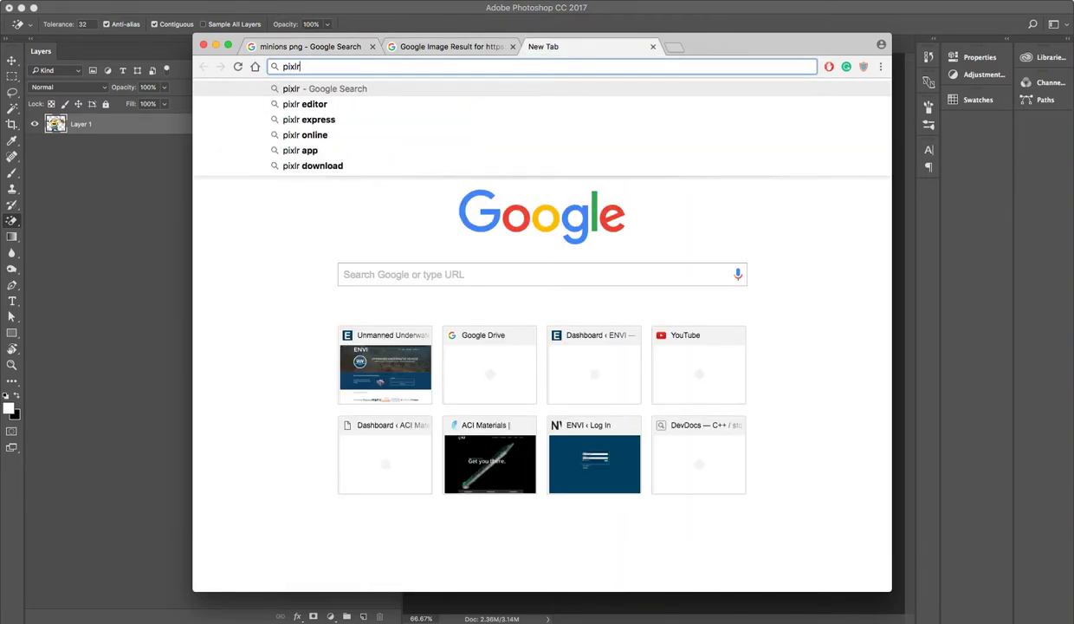
{"action": "type", "text": ".com"}
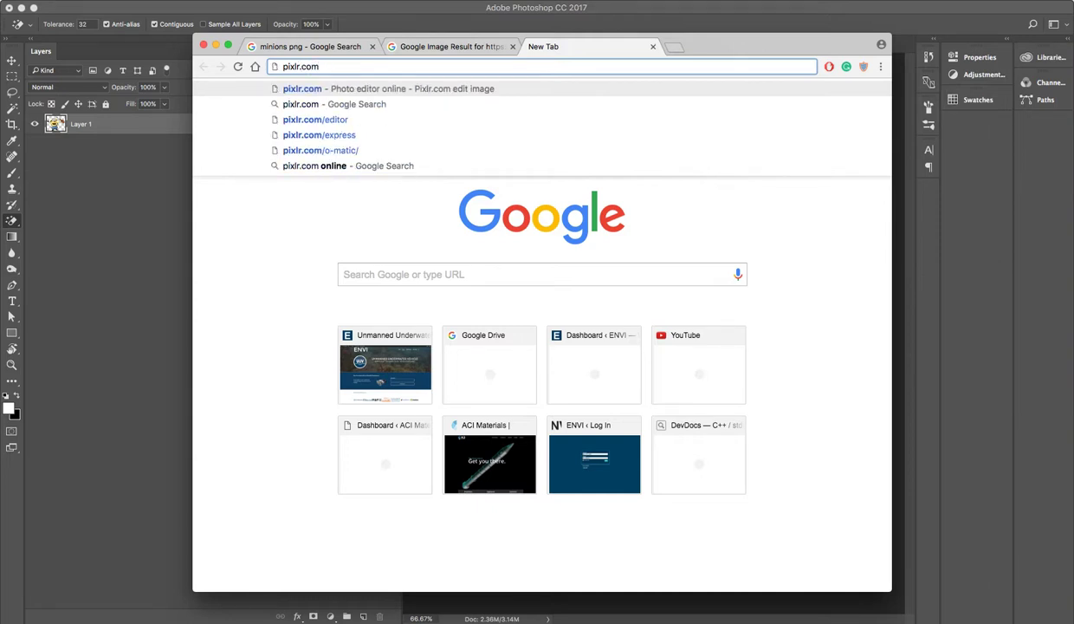
{"action": "key", "text": "Return"}
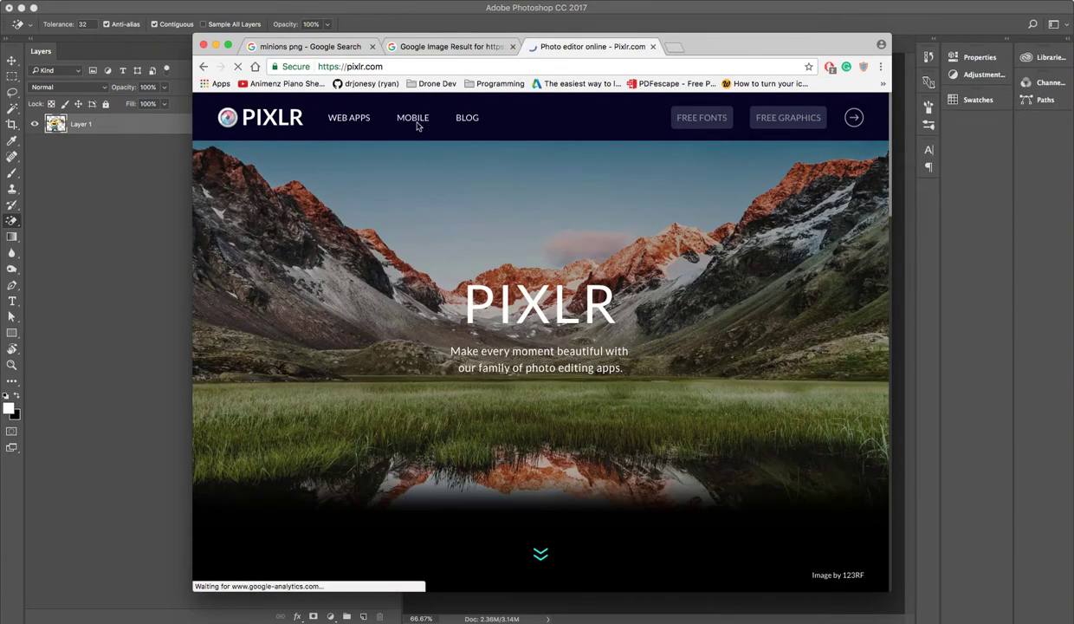
Try to launch the Pixlr Editor web app from the site's list of web apps.
{"action": "left_click", "coordinate": [348, 119]}
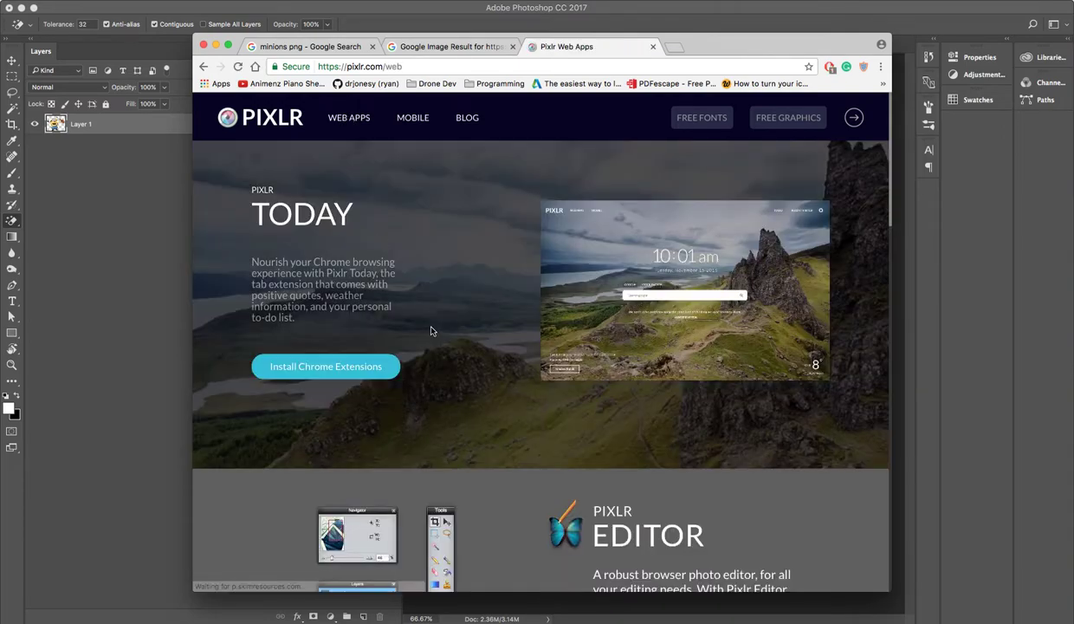
{"action": "scroll", "coordinate": [431, 331], "scroll_direction": "down", "scroll_amount": 2}
{"action": "scroll", "coordinate": [432, 331], "scroll_direction": "down", "scroll_amount": 5}
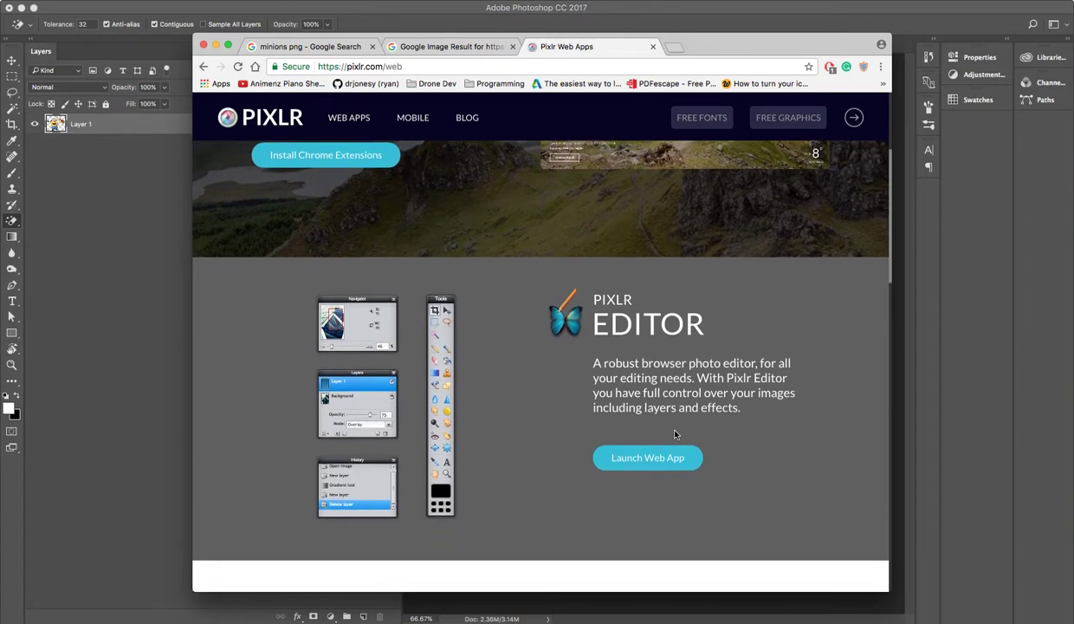
{"action": "left_click", "coordinate": [640, 455]}
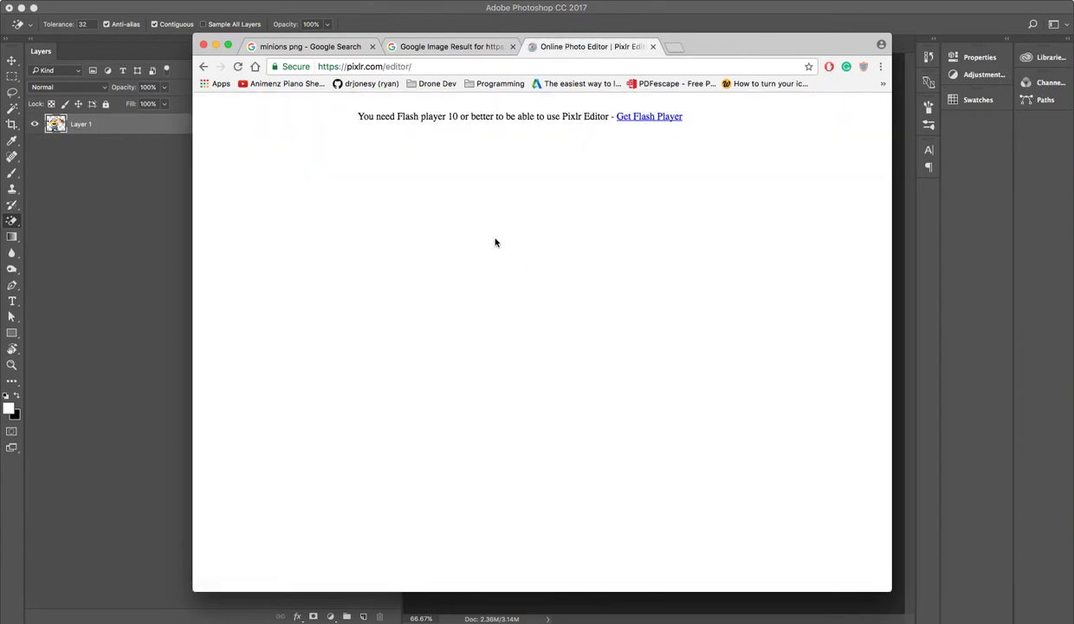
Try the Get Flash Player link, check the AdBlock options, and close the Pixlr Editor page.
{"action": "left_click", "coordinate": [643, 118]}
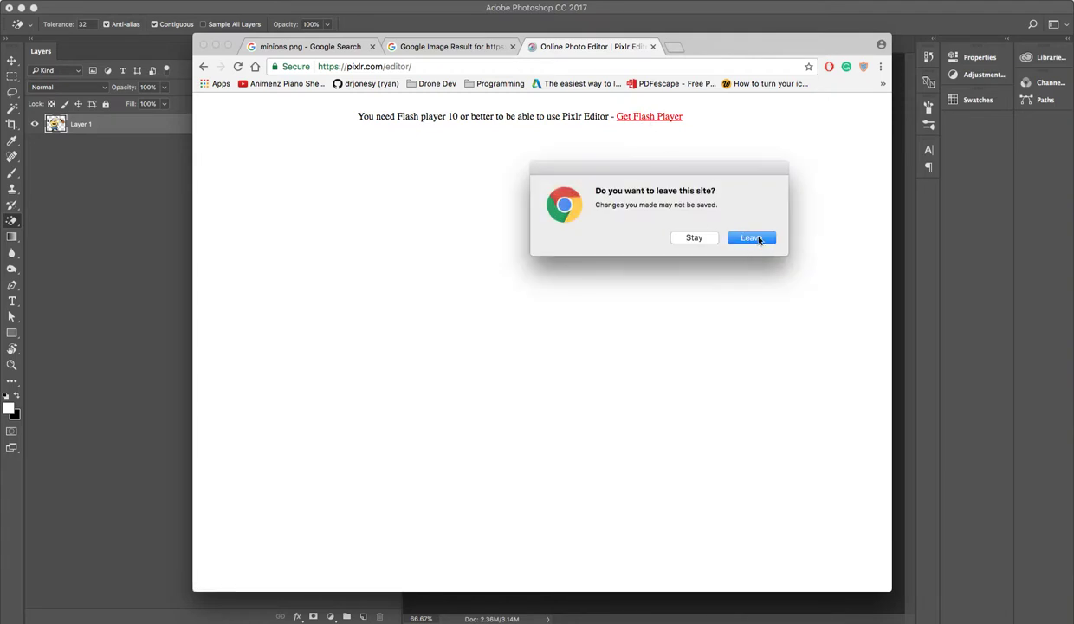
{"action": "left_click", "coordinate": [694, 238]}
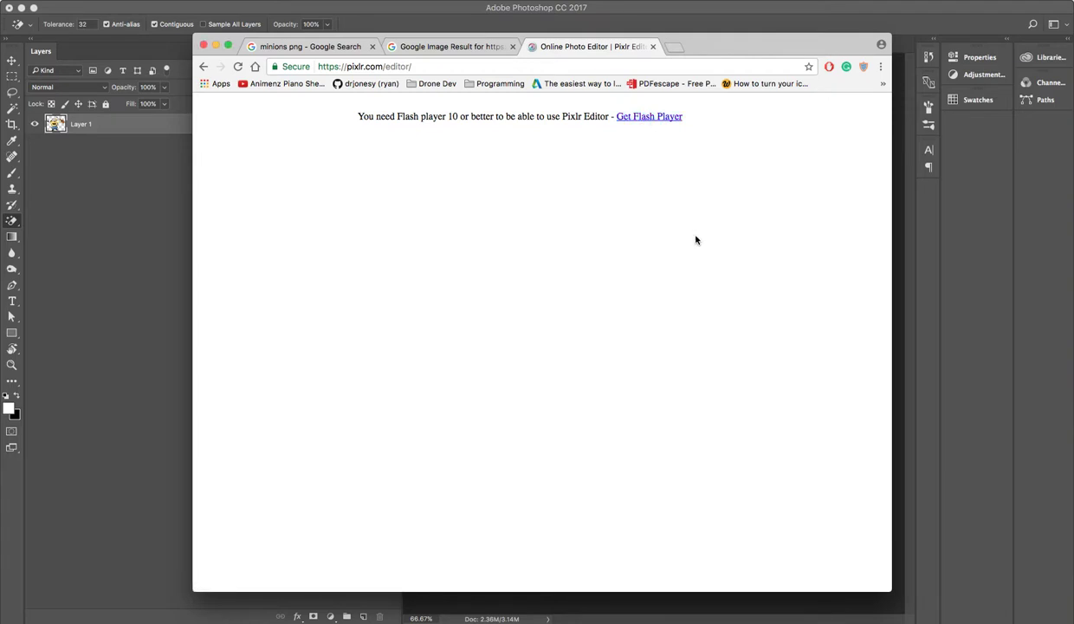
{"action": "left_click", "coordinate": [829, 67]}
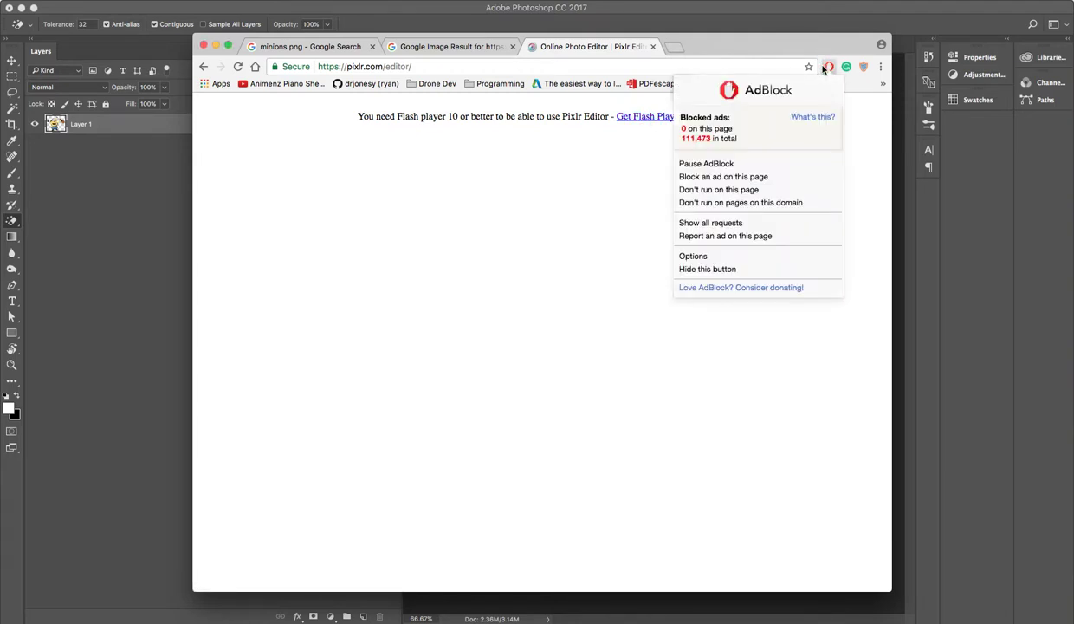
{"action": "left_click", "coordinate": [793, 54]}
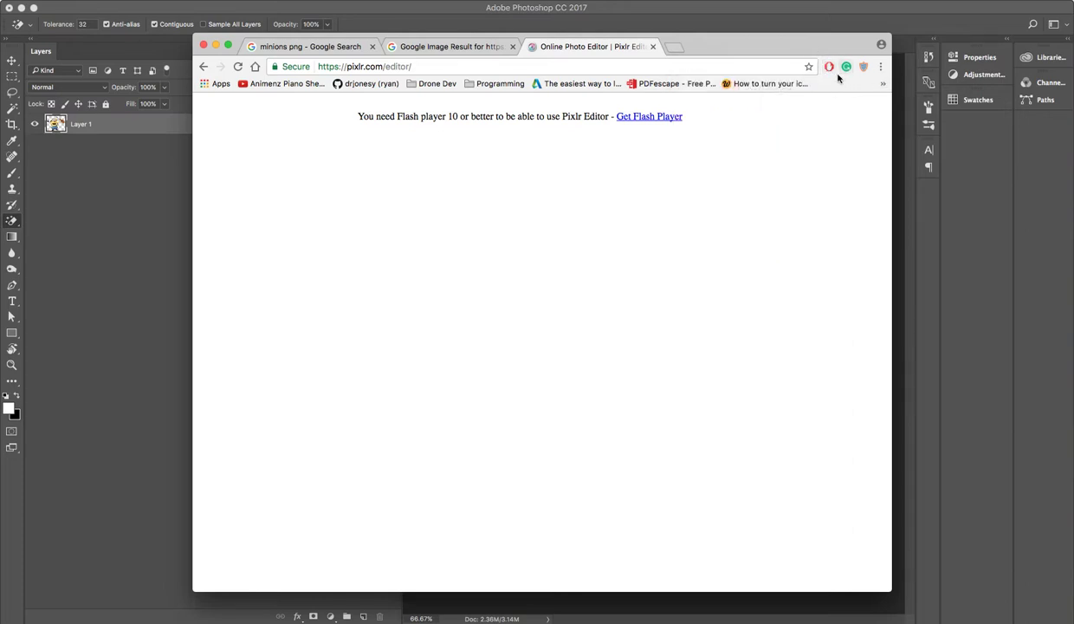
{"action": "left_click", "coordinate": [653, 46]}
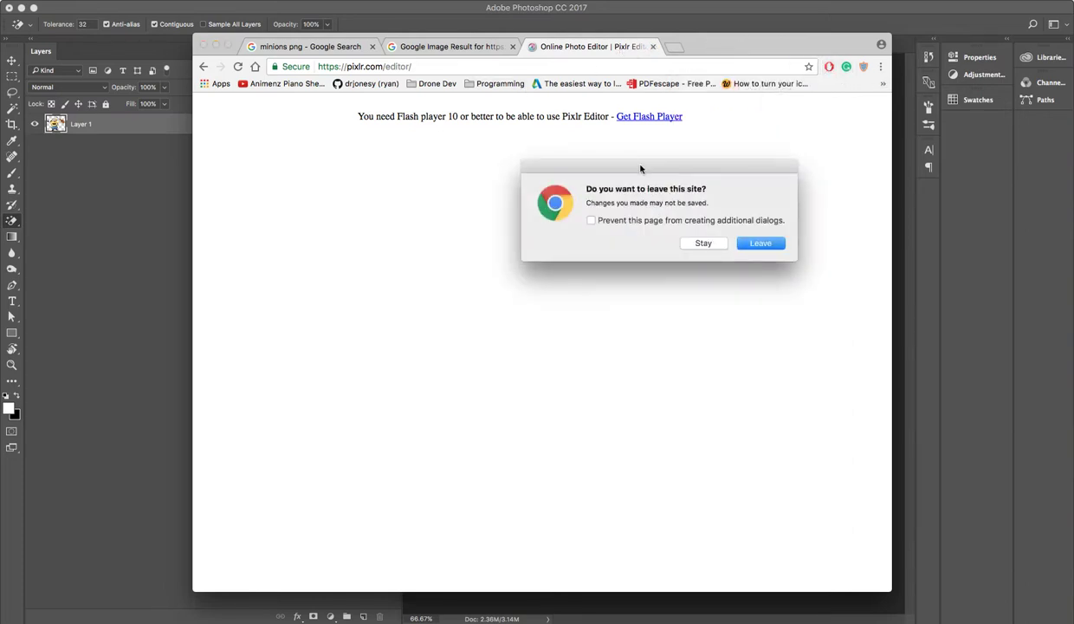
{"action": "left_click", "coordinate": [756, 244]}
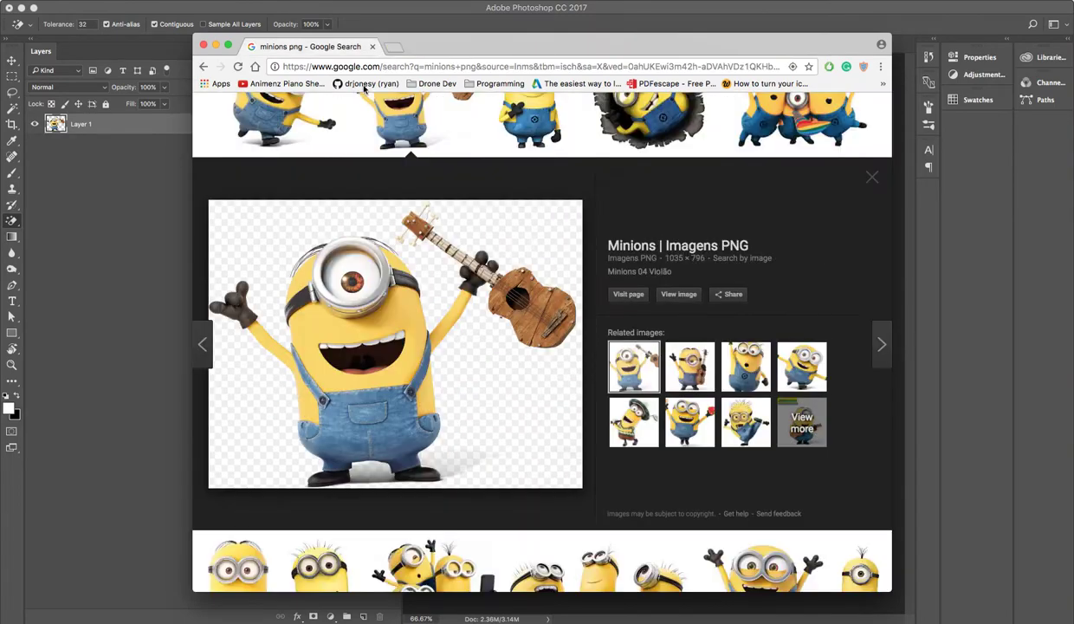
Close the Chrome window showing the minion image search and deselect Layer 1 in the Untitled-5 document in Photoshop.
{"action": "left_click", "coordinate": [511, 46]}
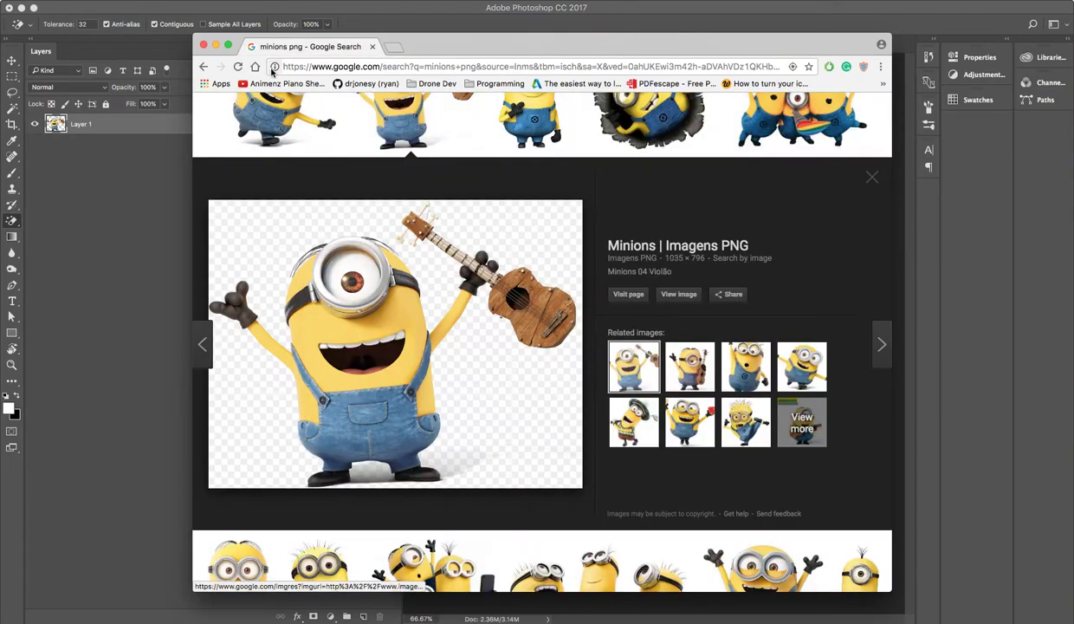
{"action": "left_click", "coordinate": [205, 45]}
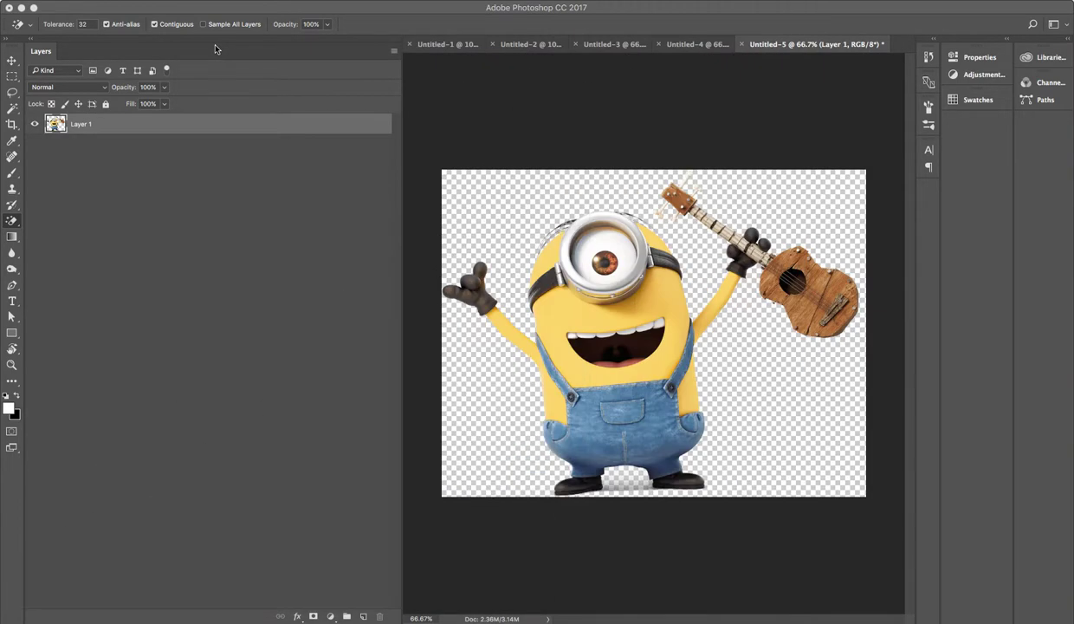
{"action": "left_click", "coordinate": [215, 215]}
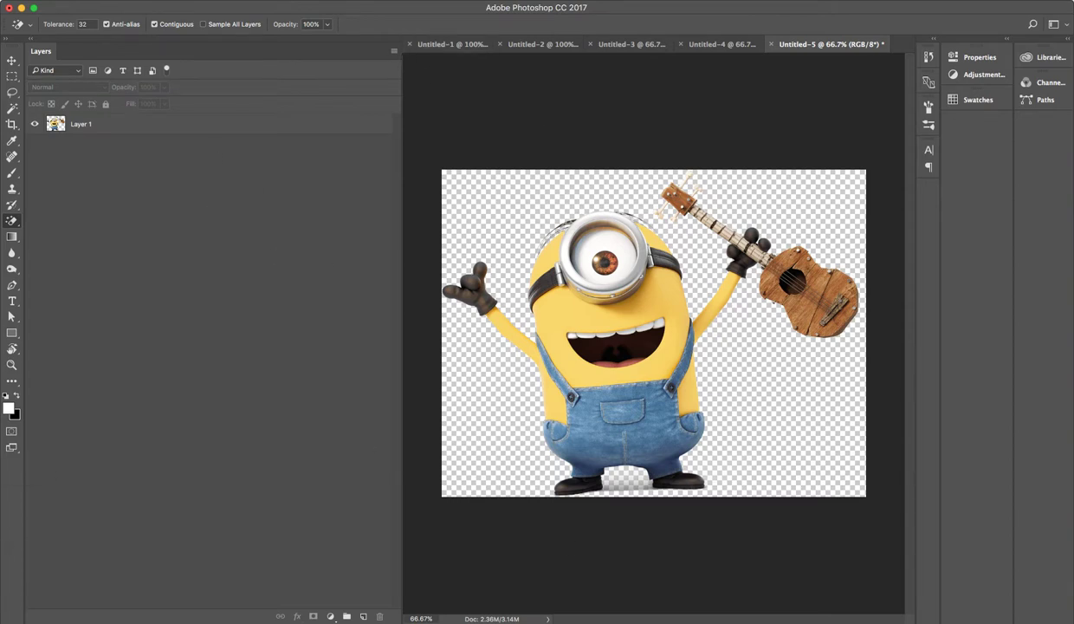
Switch to Finder and open symbol_melon.png from the GameData folder in Photoshop.
{"action": "key", "text": "super+Tab"}
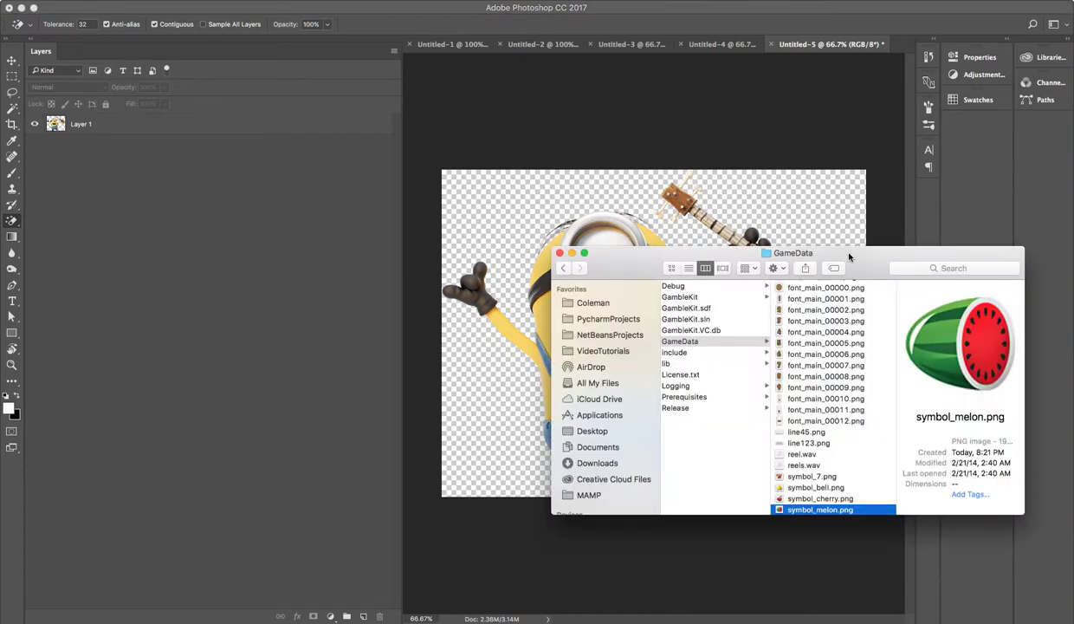
{"action": "left_click_drag", "start_coordinate": [824, 250], "coordinate": [1021, 332]}
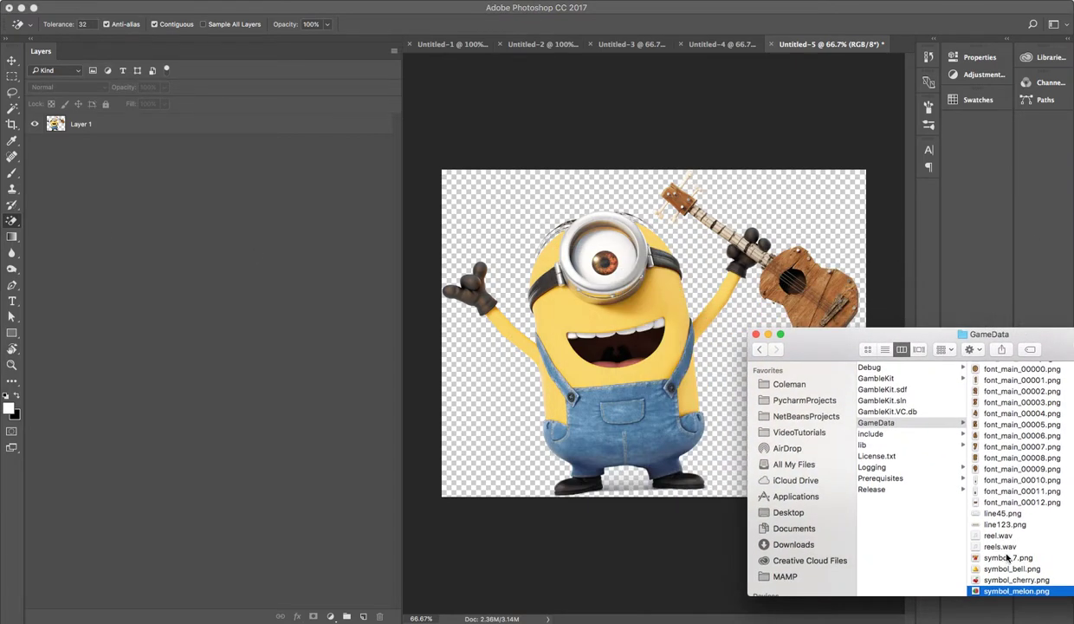
{"action": "key", "text": "super+Tab"}
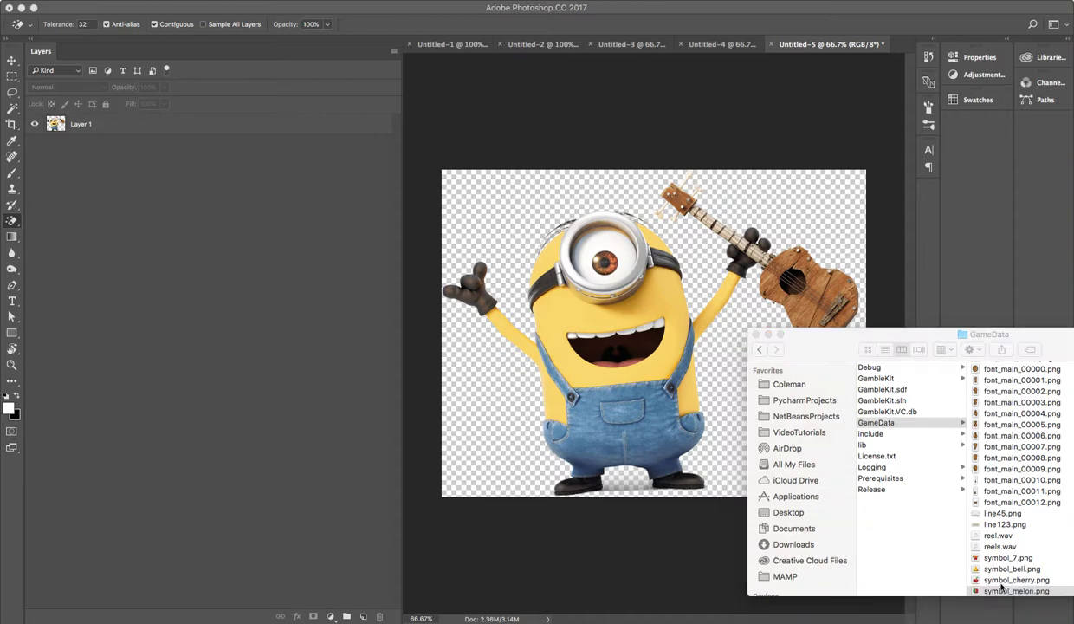
{"action": "key", "text": "super+Tab"}
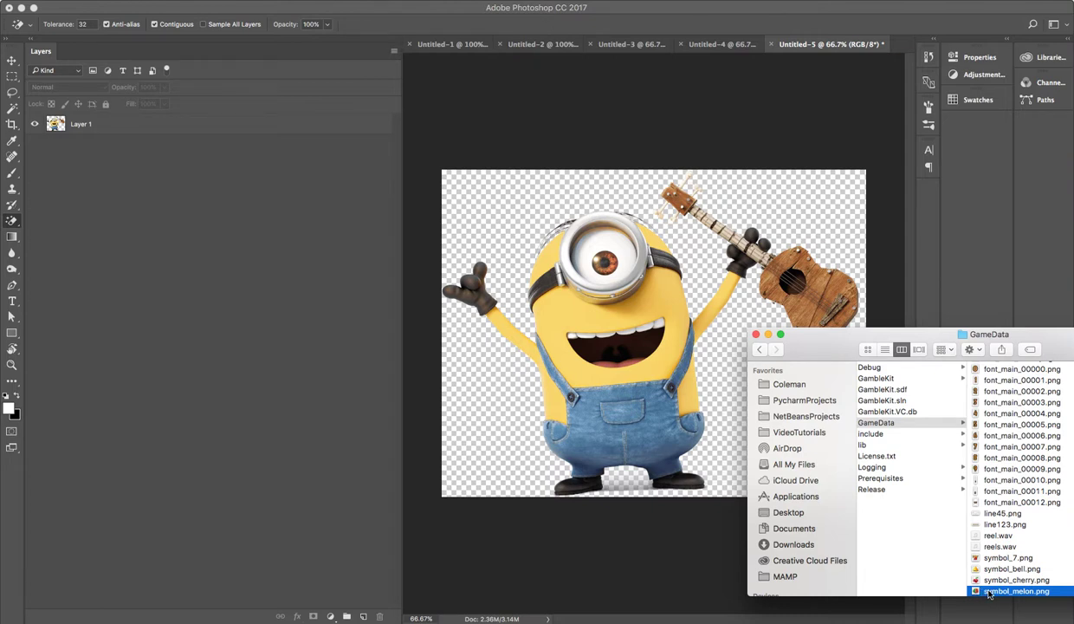
{"action": "left_click_drag", "start_coordinate": [980, 591], "coordinate": [738, 117]}
{"action": "right_click", "coordinate": [1015, 591]}
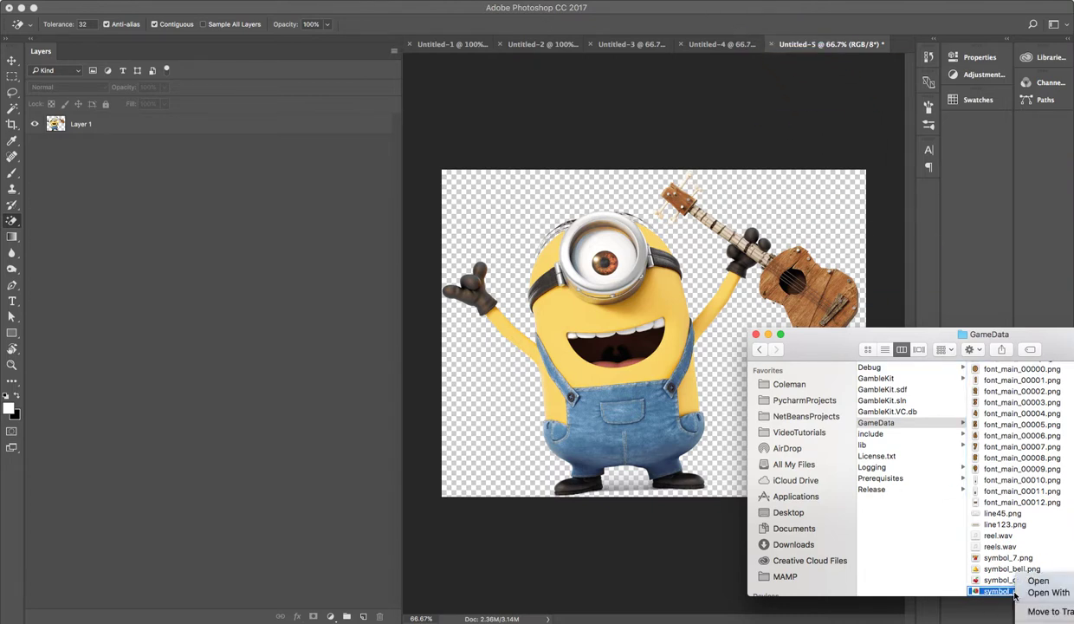
{"action": "left_click", "coordinate": [1039, 581]}
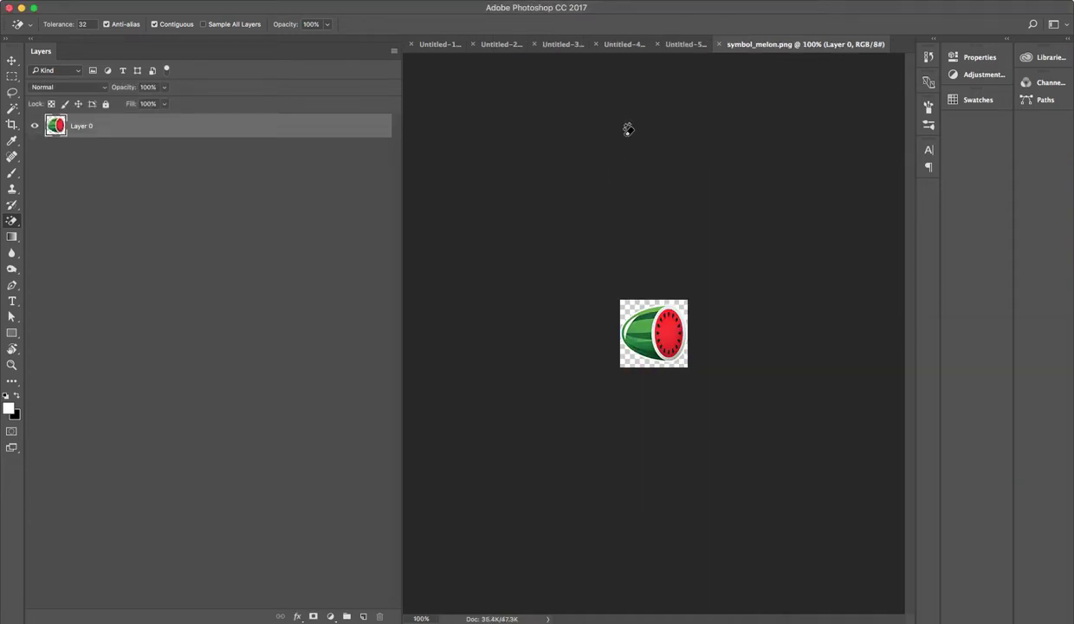
Copy the minion 2 layer from the Untitled-2 document into symbol_melon.png, placing it centred over the melon.
{"action": "left_click", "coordinate": [680, 49]}
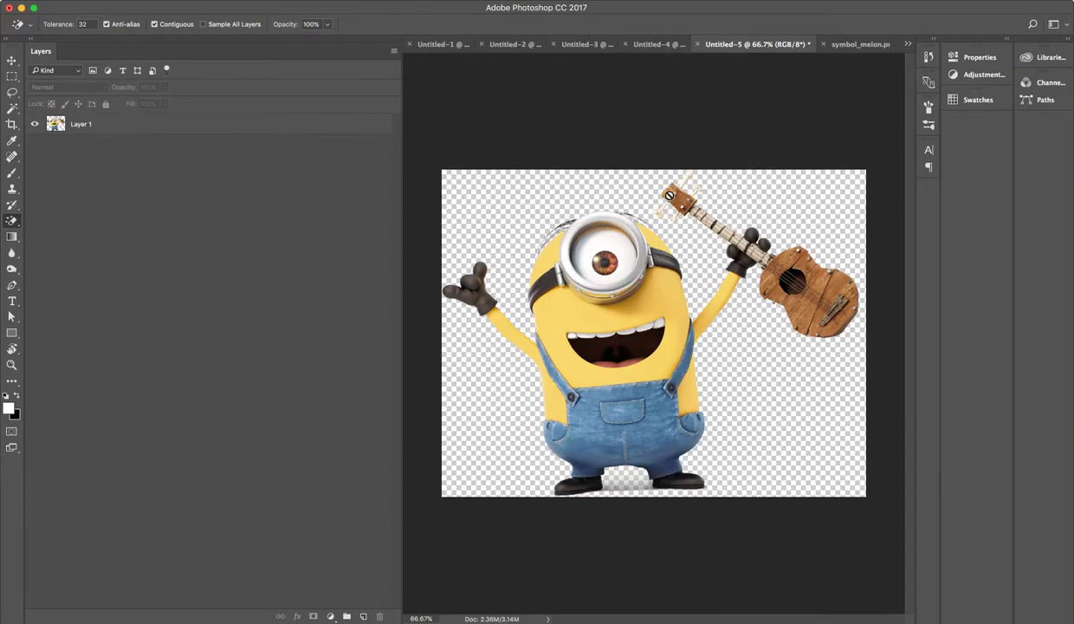
{"action": "left_click", "coordinate": [631, 45]}
{"action": "left_click", "coordinate": [578, 47]}
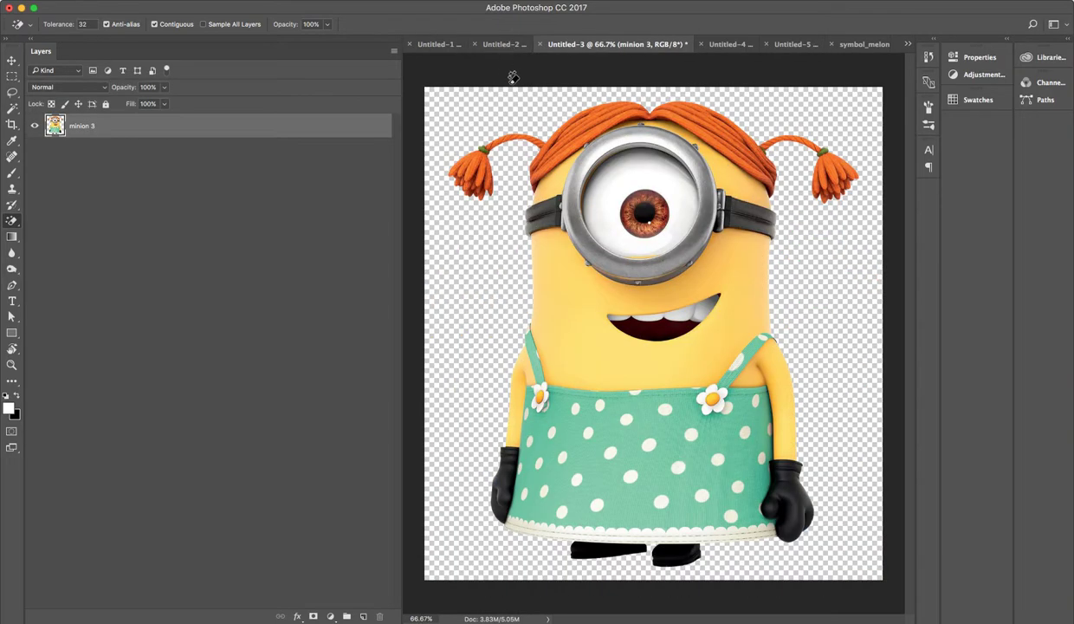
{"action": "left_click", "coordinate": [509, 44]}
{"action": "left_click", "coordinate": [436, 49]}
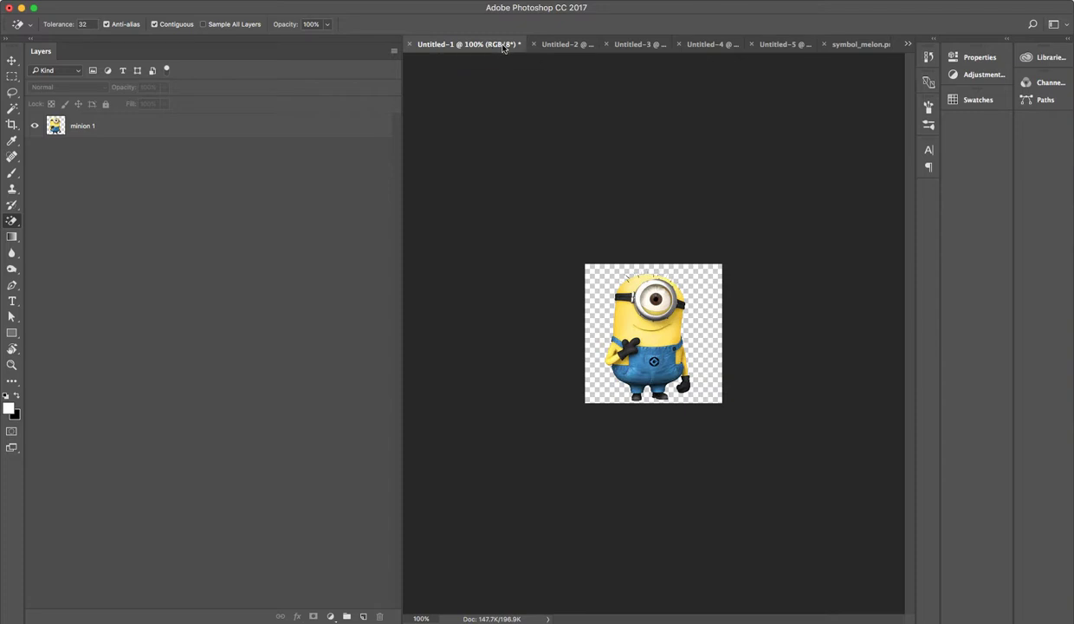
{"action": "left_click", "coordinate": [572, 46]}
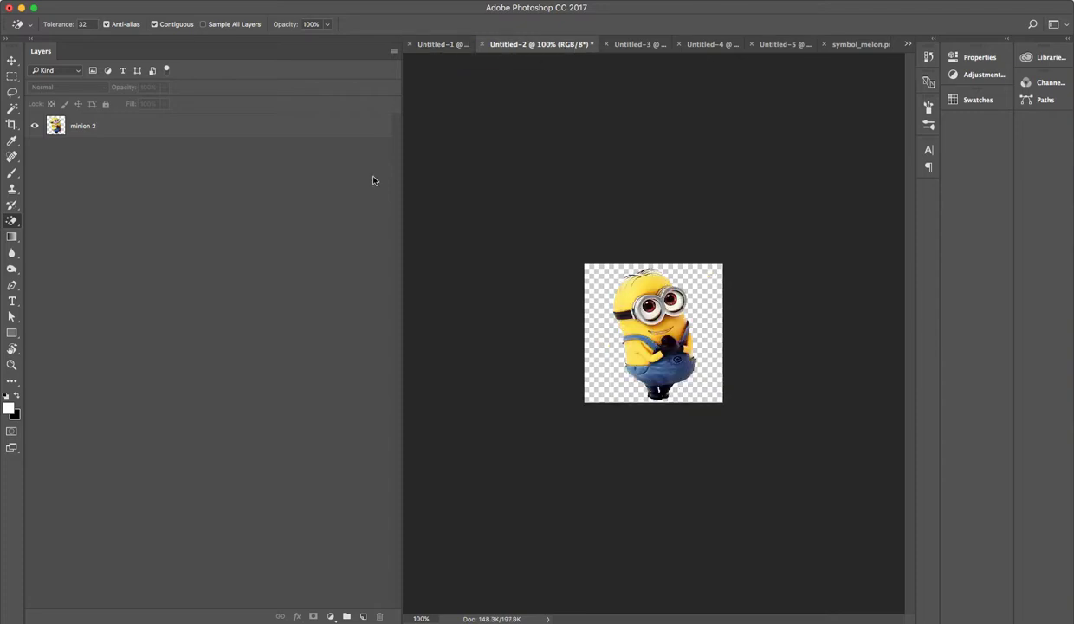
{"action": "left_click", "coordinate": [76, 126]}
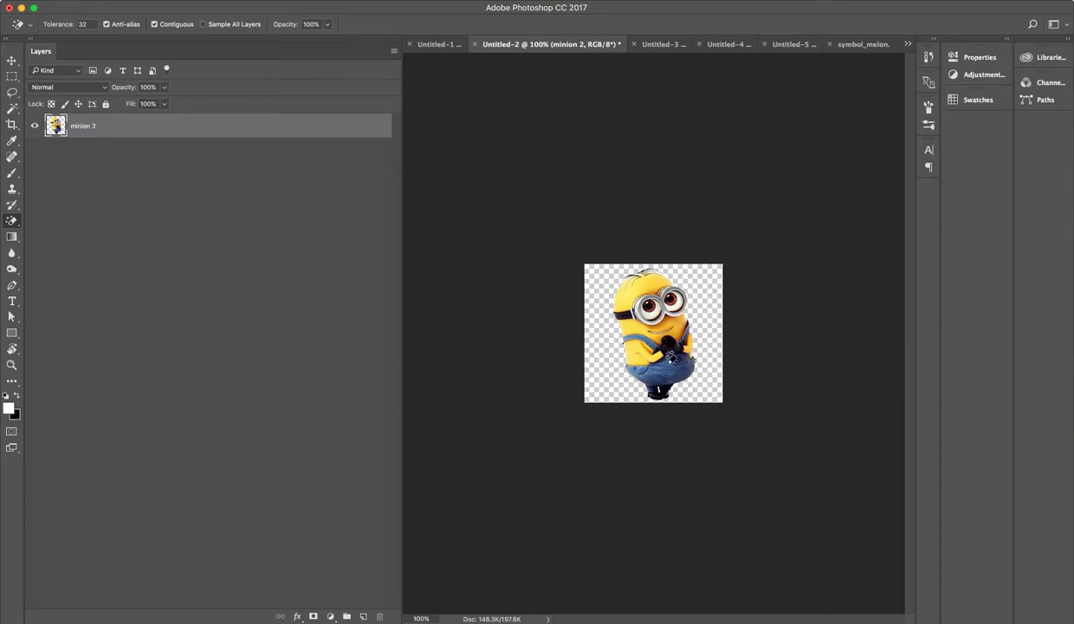
{"action": "key", "text": "v"}
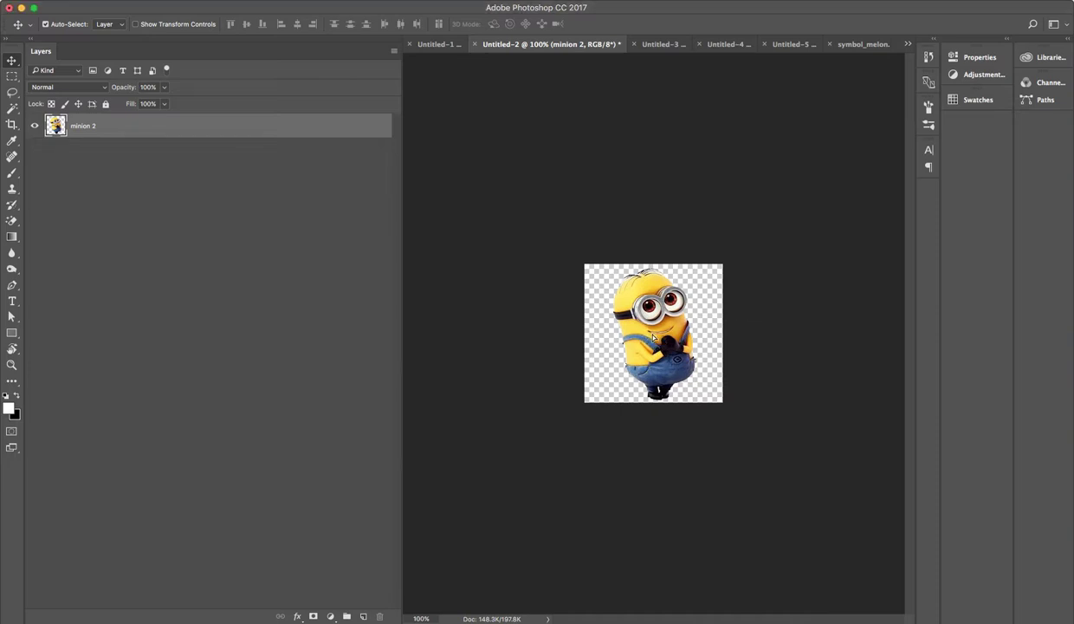
{"action": "left_click_drag", "start_coordinate": [653, 338], "coordinate": [710, 319]}
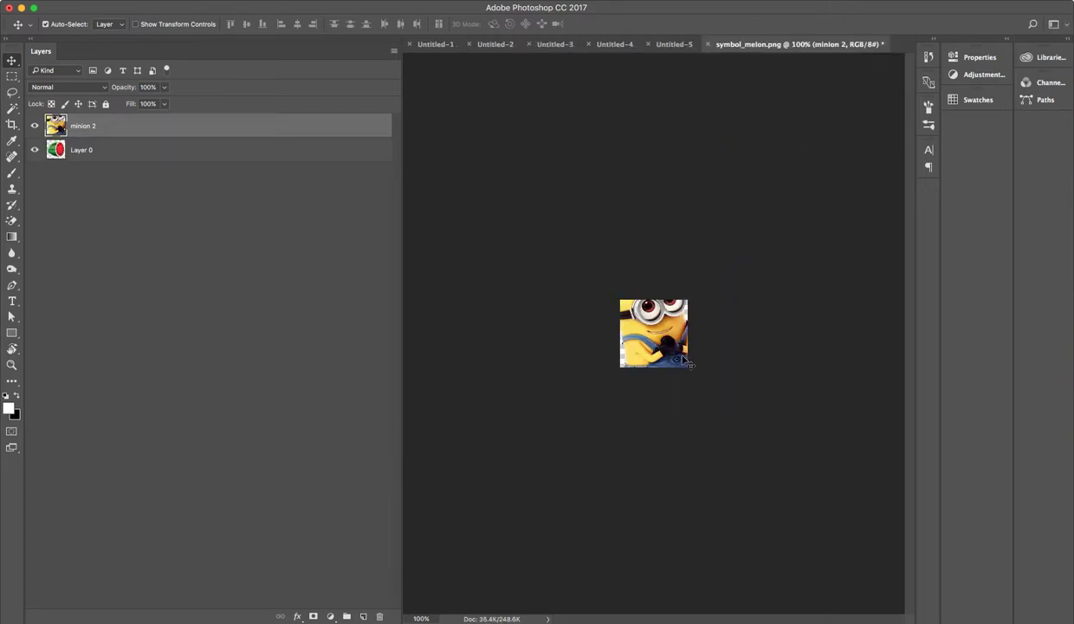
Scale the minion 2 layer down to fit inside the symbol_melon.png canvas and hide the melon layer, Layer 0.
{"action": "key", "text": "super+t"}
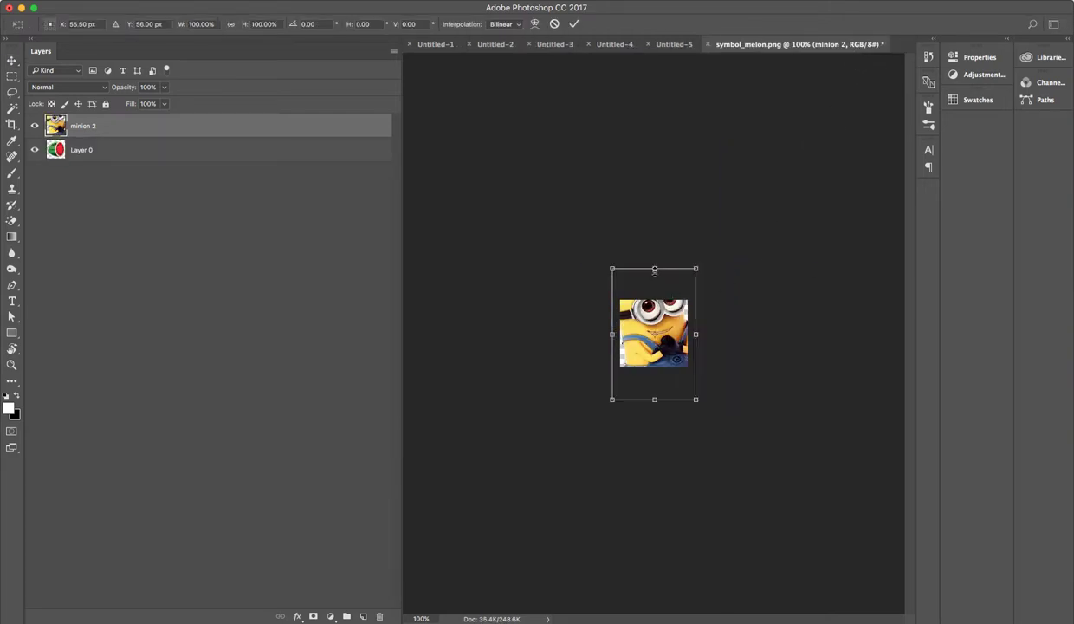
{"action": "left_click_drag", "start_coordinate": [694, 267], "coordinate": [682, 298]}
{"action": "key", "text": "Return"}
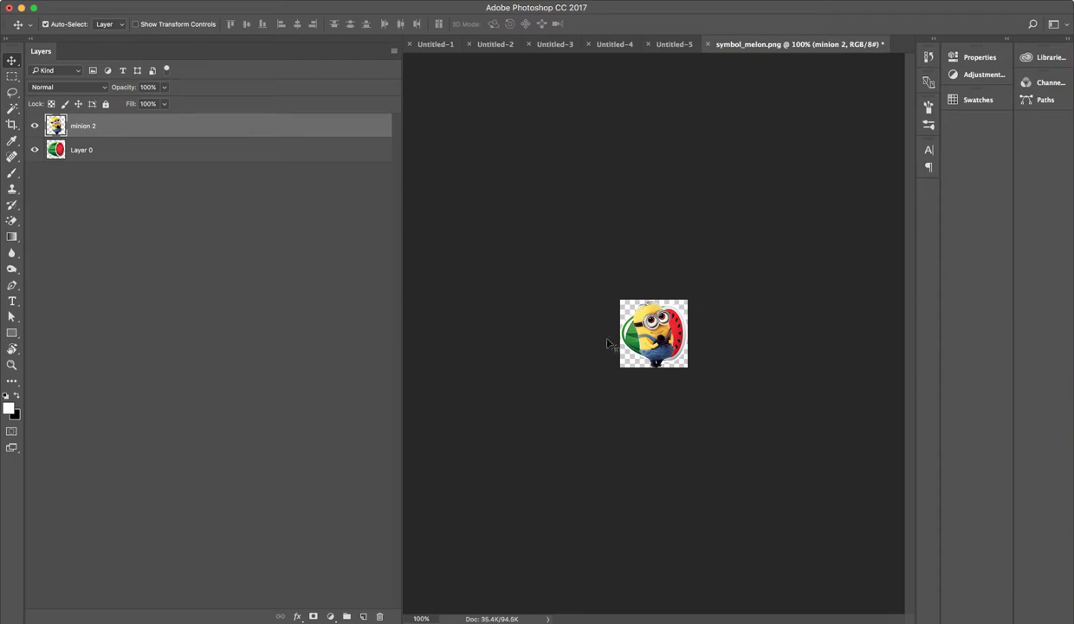
{"action": "left_click", "coordinate": [91, 152]}
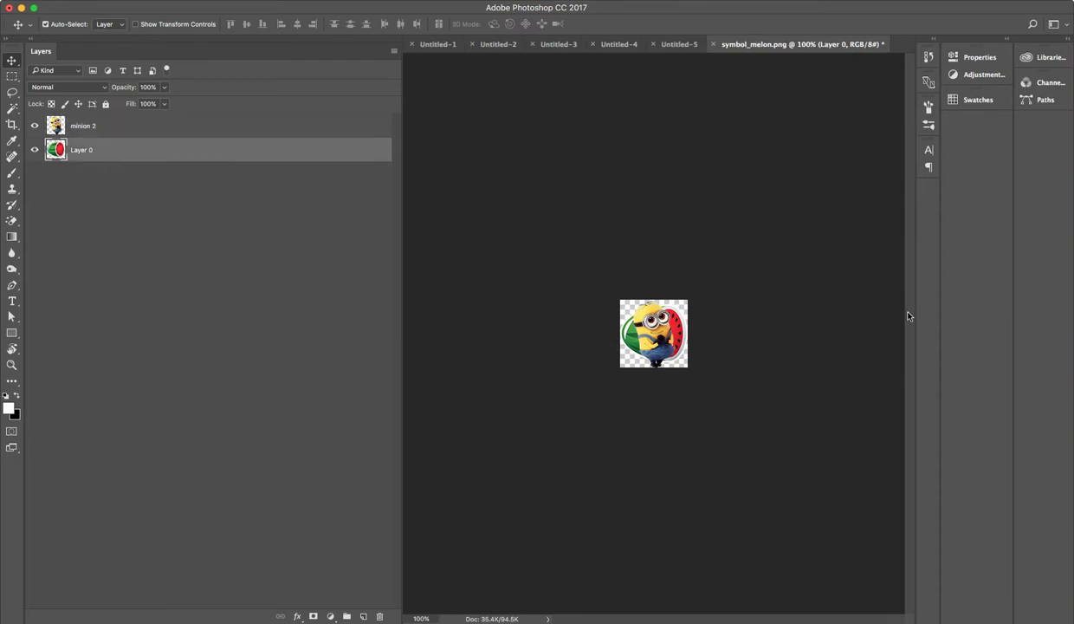
{"action": "left_click", "coordinate": [35, 150]}
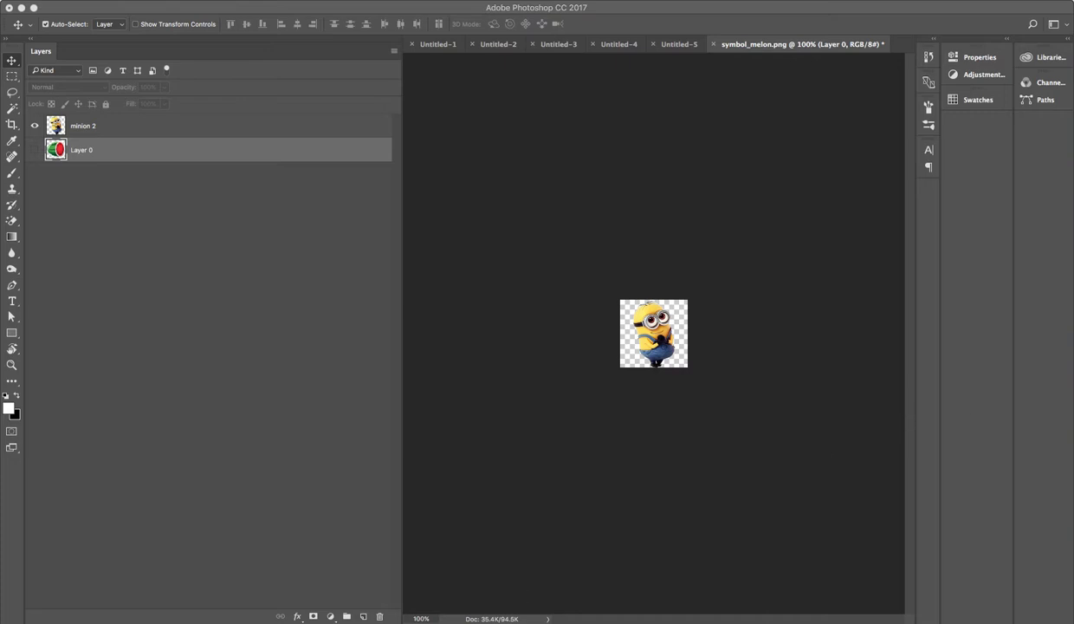
In Finder, back up the GameData folder by pasting a copy beside it and check the copied files.
{"action": "scroll", "coordinate": [918, 494], "scroll_direction": "left", "scroll_amount": 2}
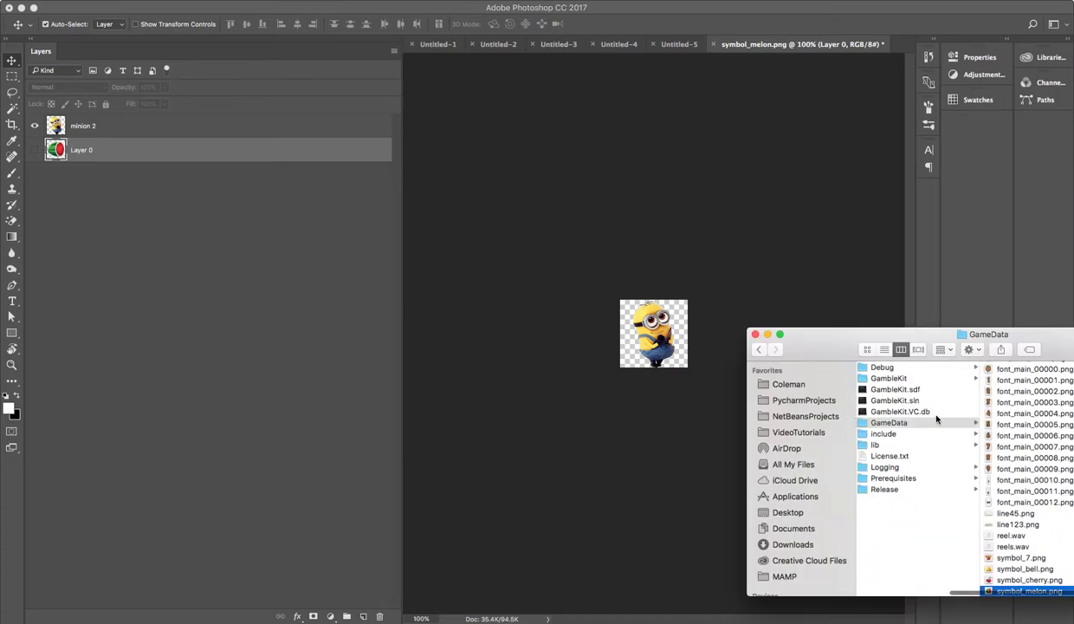
{"action": "left_click_drag", "start_coordinate": [870, 338], "coordinate": [746, 314]}
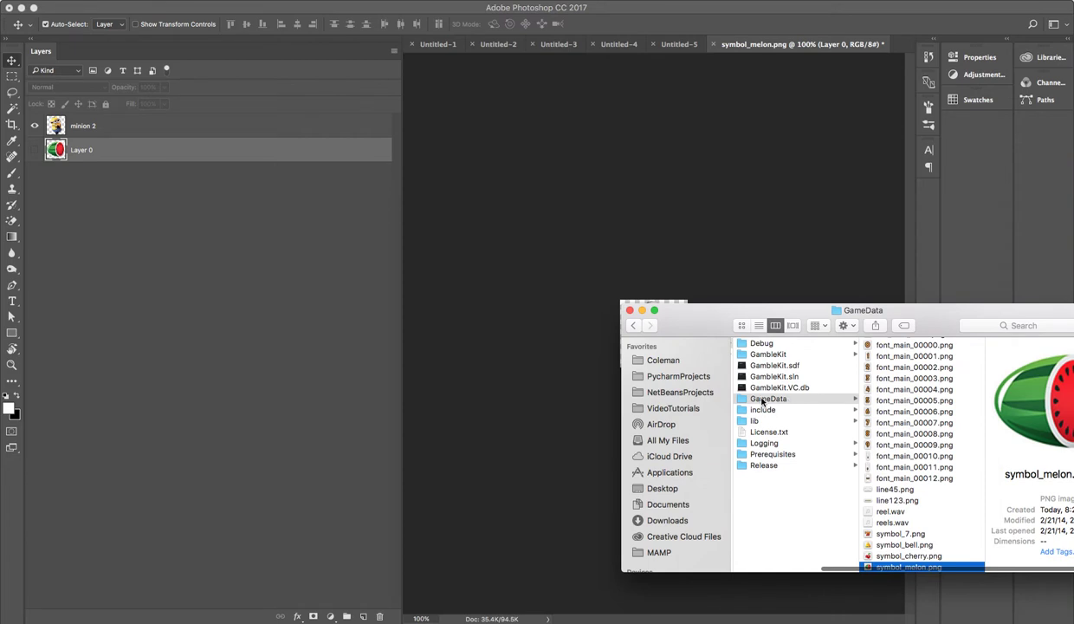
{"action": "right_click", "coordinate": [763, 402]}
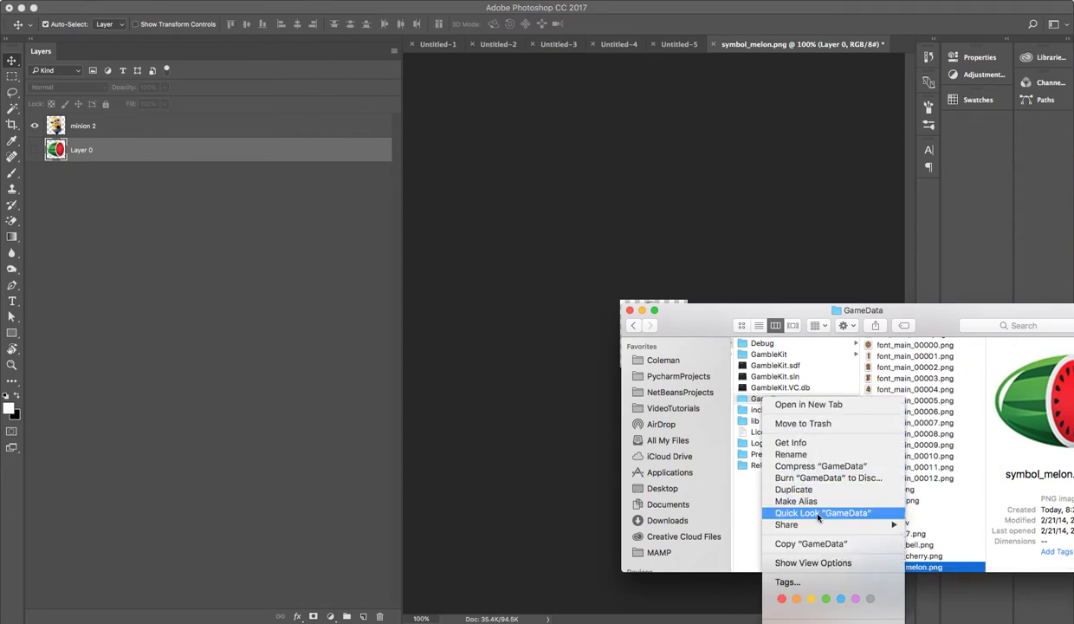
{"action": "left_click", "coordinate": [818, 543]}
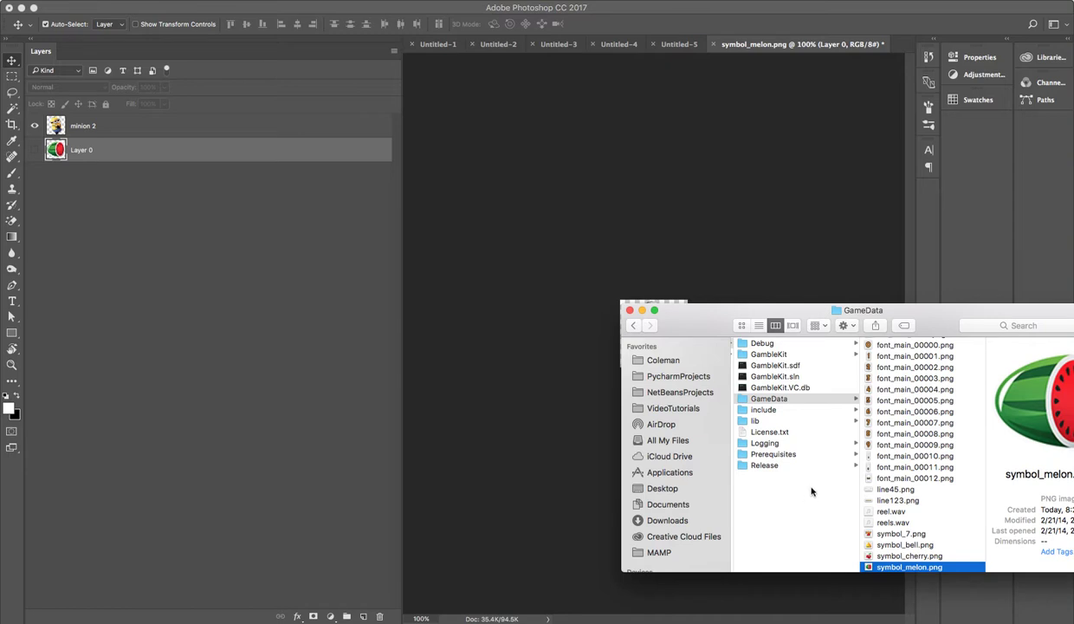
{"action": "right_click", "coordinate": [746, 478]}
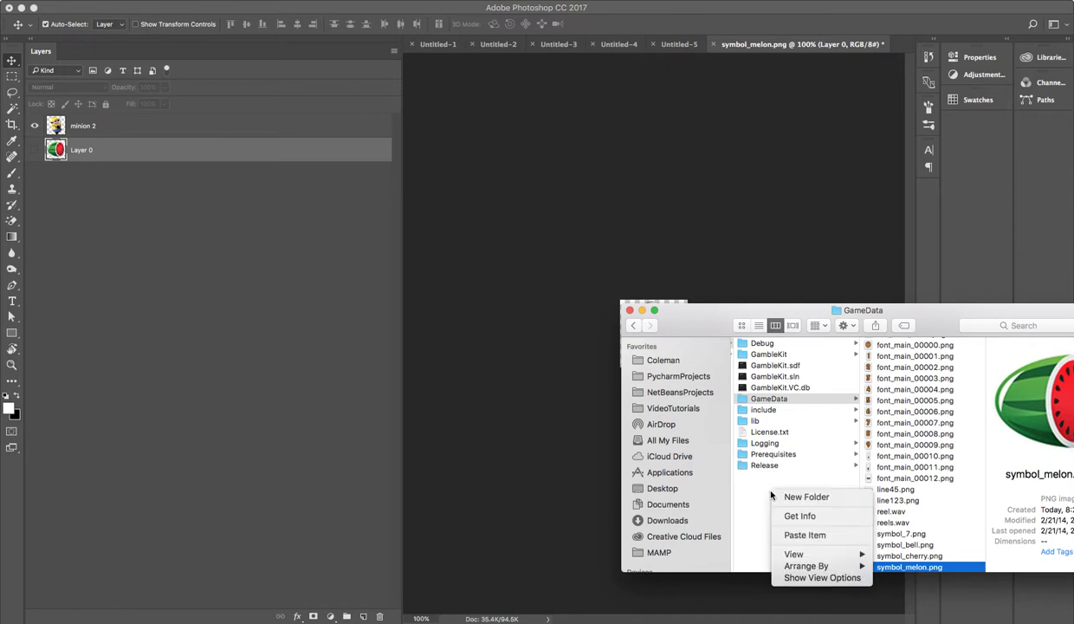
{"action": "left_click", "coordinate": [806, 535]}
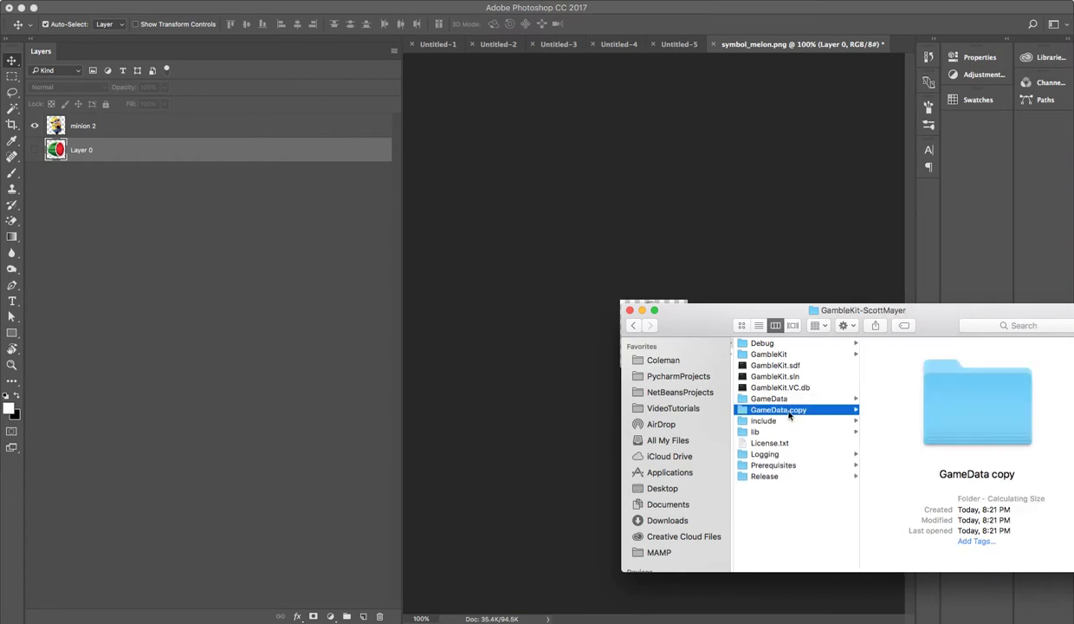
{"action": "left_click", "coordinate": [750, 410]}
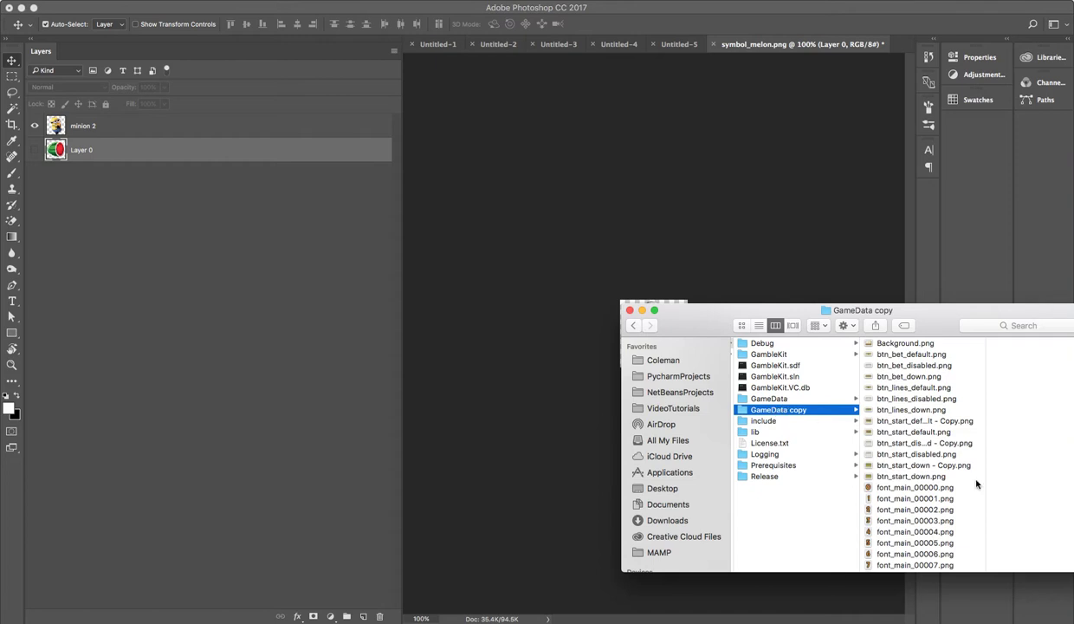
{"action": "scroll", "coordinate": [976, 484], "scroll_direction": "down", "scroll_amount": 5}
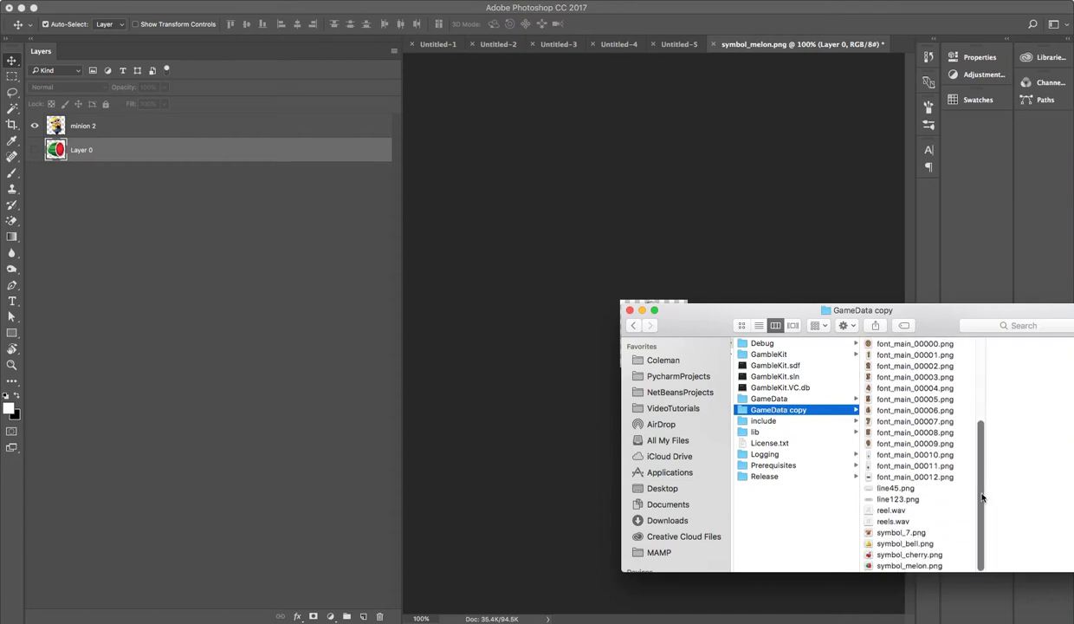
{"action": "left_click", "coordinate": [768, 400]}
Return to Photoshop, delete the hidden melon layer and save symbol_melon.png.
{"action": "left_click", "coordinate": [489, 419]}
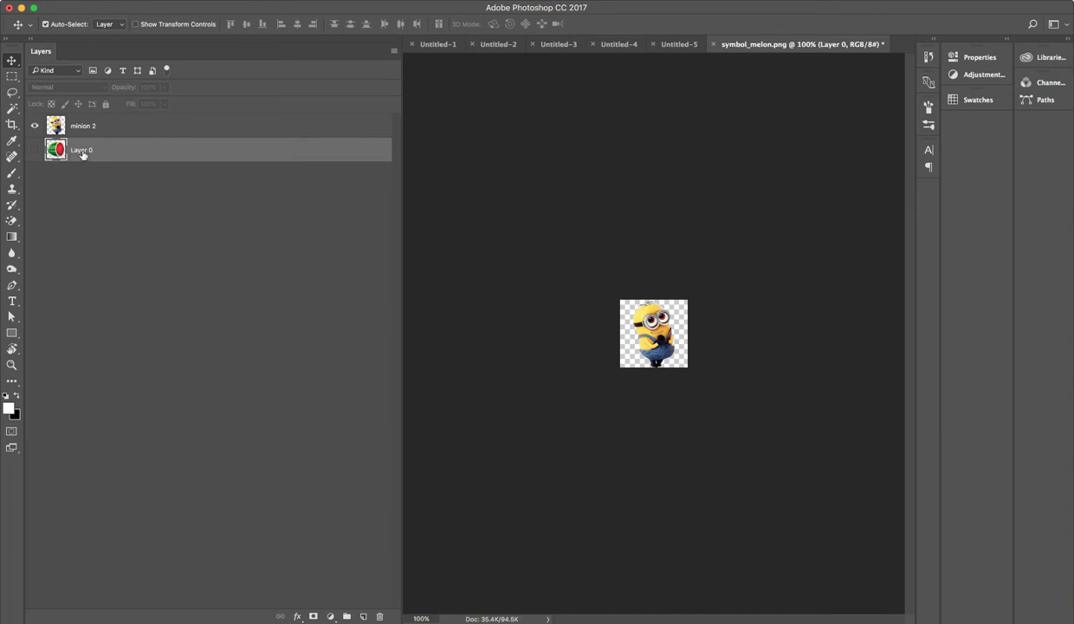
{"action": "key", "text": "Delete"}
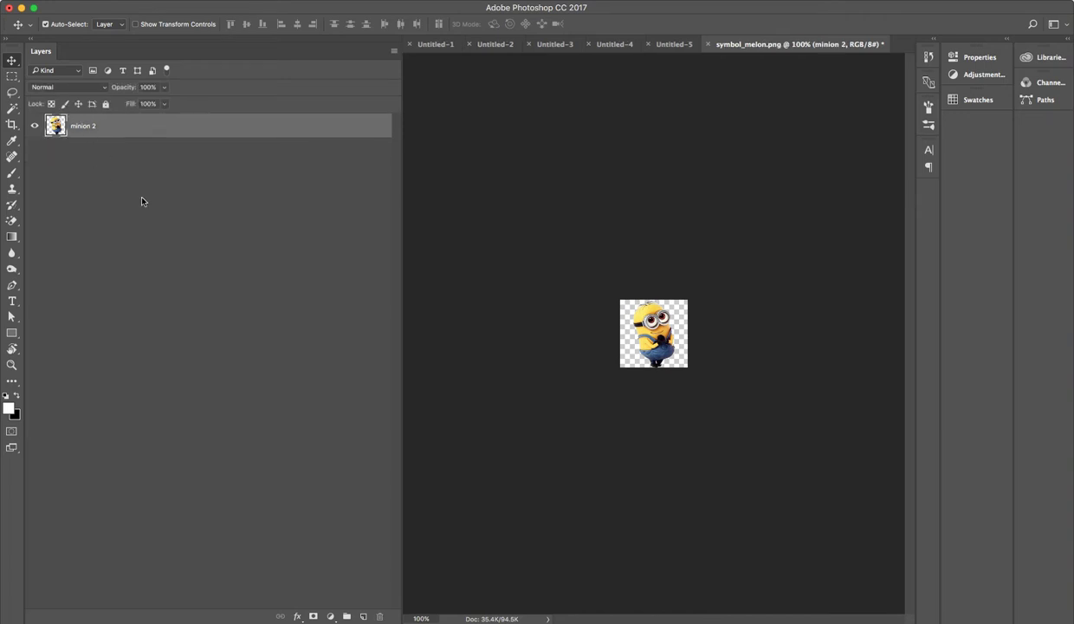
{"action": "key", "text": "super+s"}
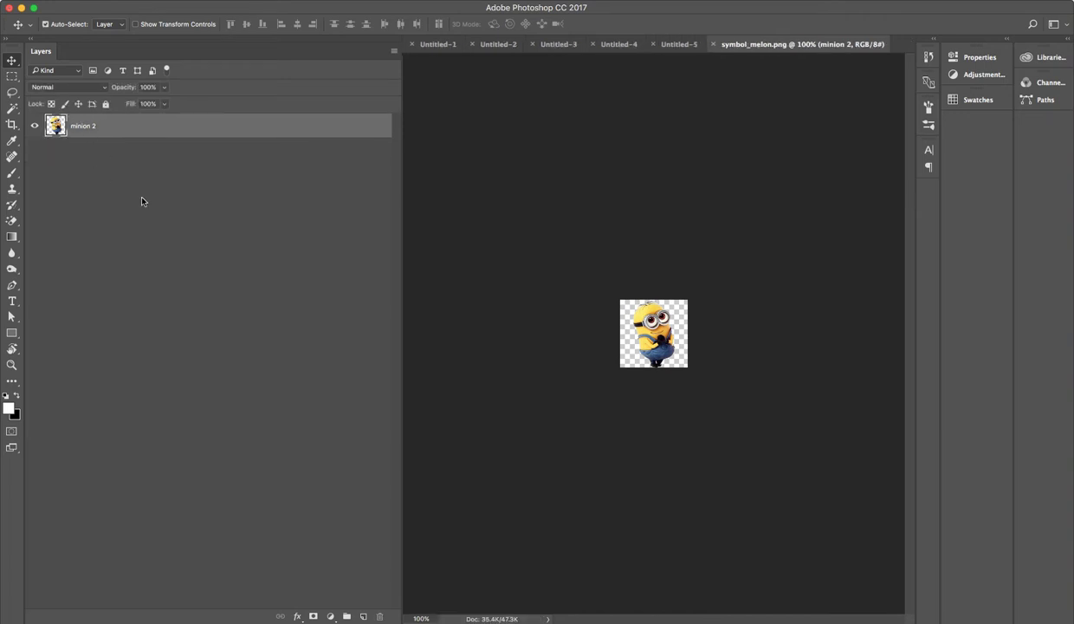
Close symbol_melon.png and the Untitled-2 document, discarding the changes to Untitled-2.
{"action": "key", "text": "super+w"}
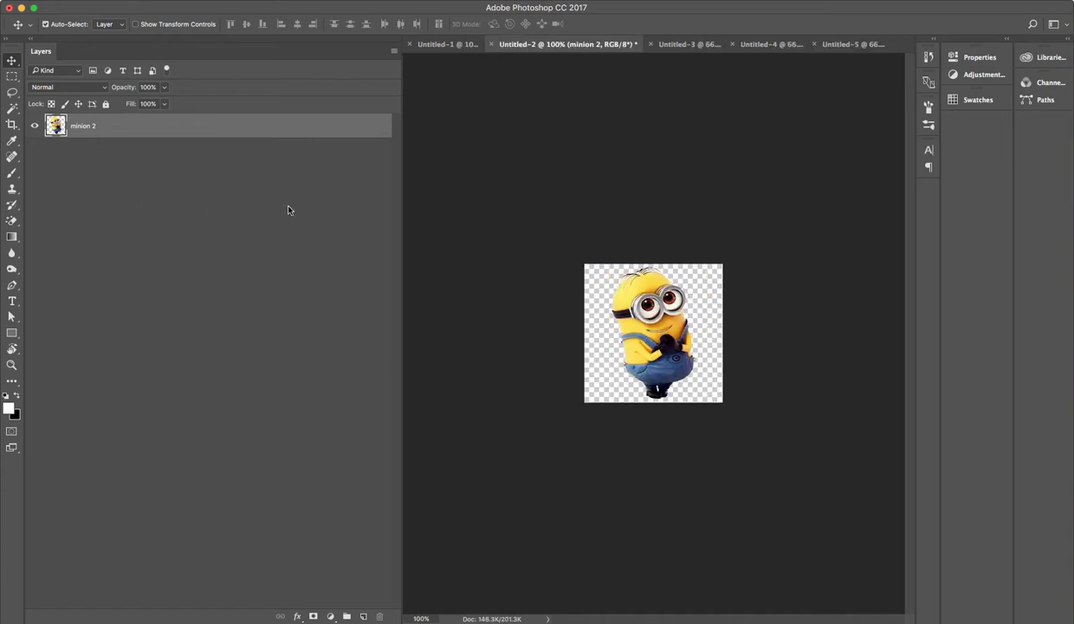
{"action": "key", "text": "super+w"}
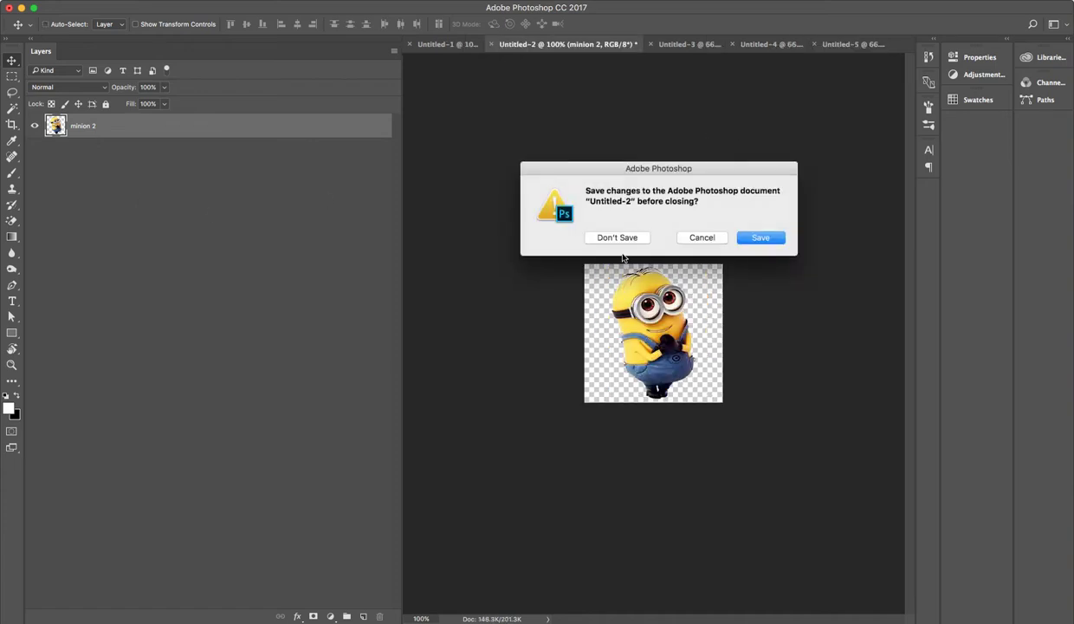
{"action": "left_click", "coordinate": [598, 239]}
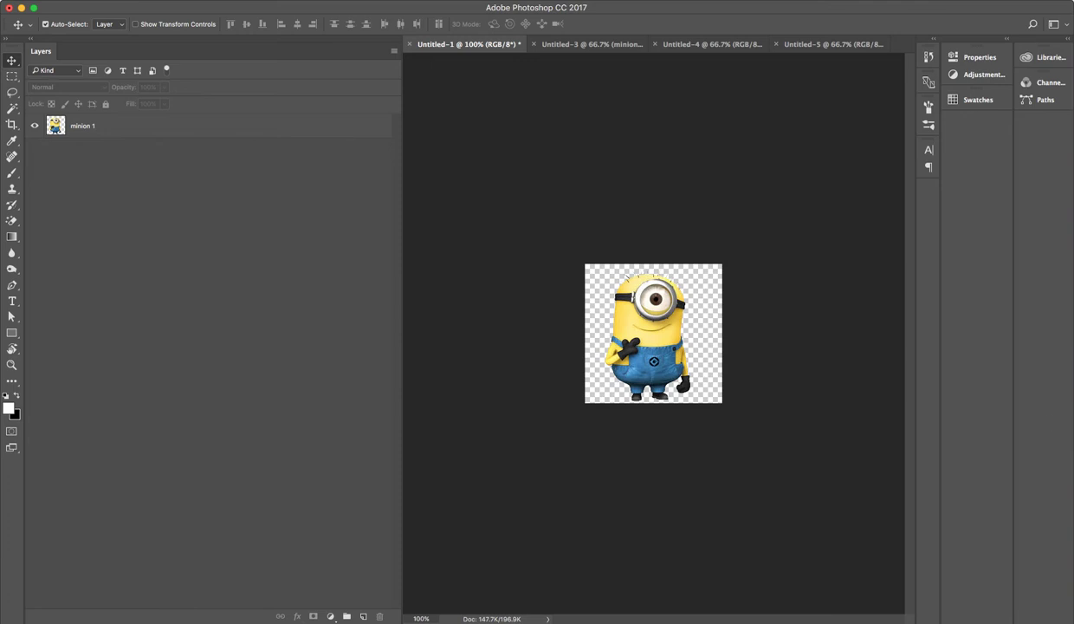
Preview the saved symbol_melon.png in Finder's GameData folder and return to Photoshop.
{"action": "key", "text": "super+Tab"}
{"action": "scroll", "coordinate": [936, 538], "scroll_direction": "down", "scroll_amount": 10}
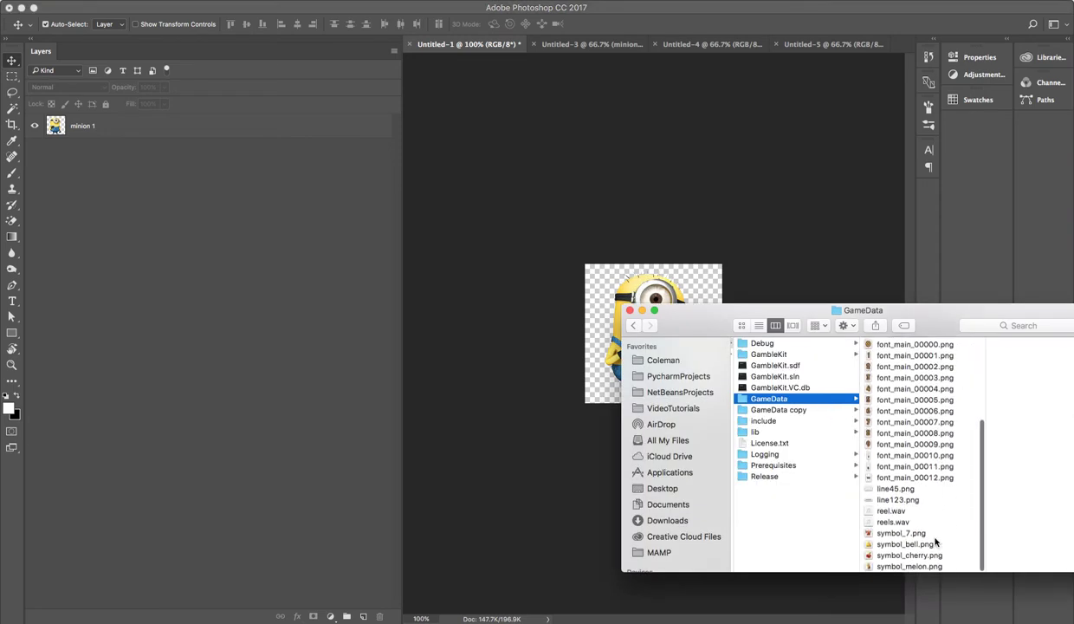
{"action": "left_click", "coordinate": [909, 544]}
{"action": "left_click", "coordinate": [907, 567]}
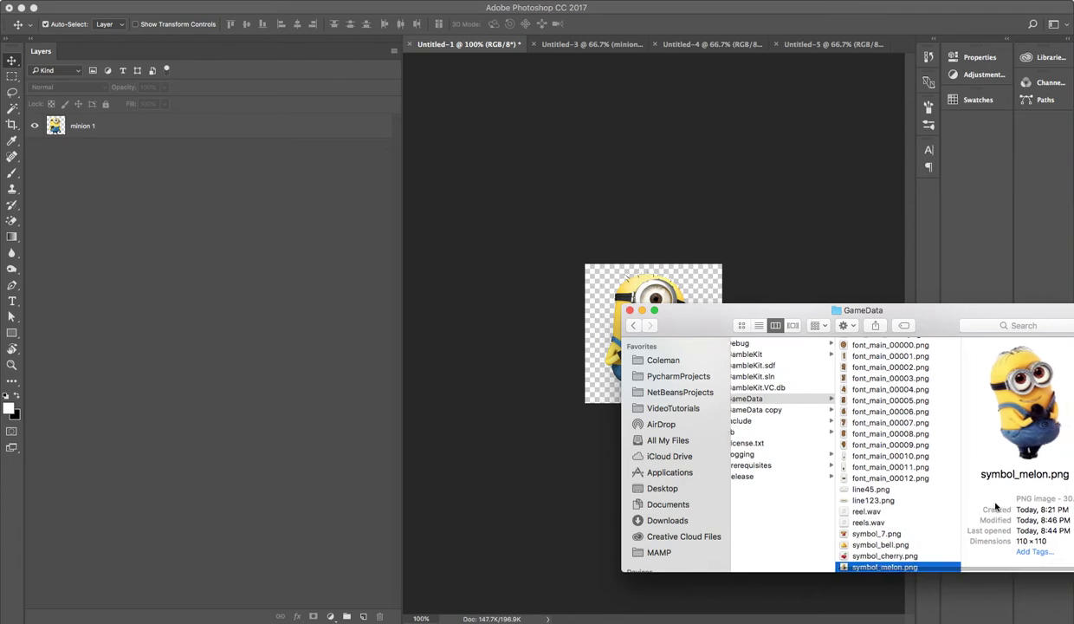
{"action": "left_click", "coordinate": [532, 406]}
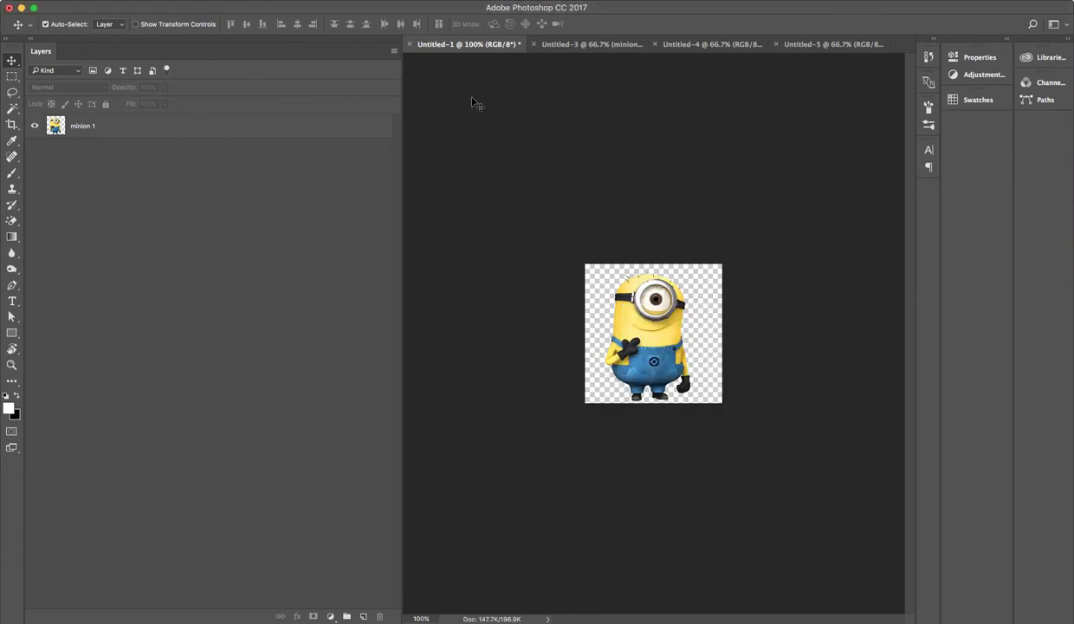